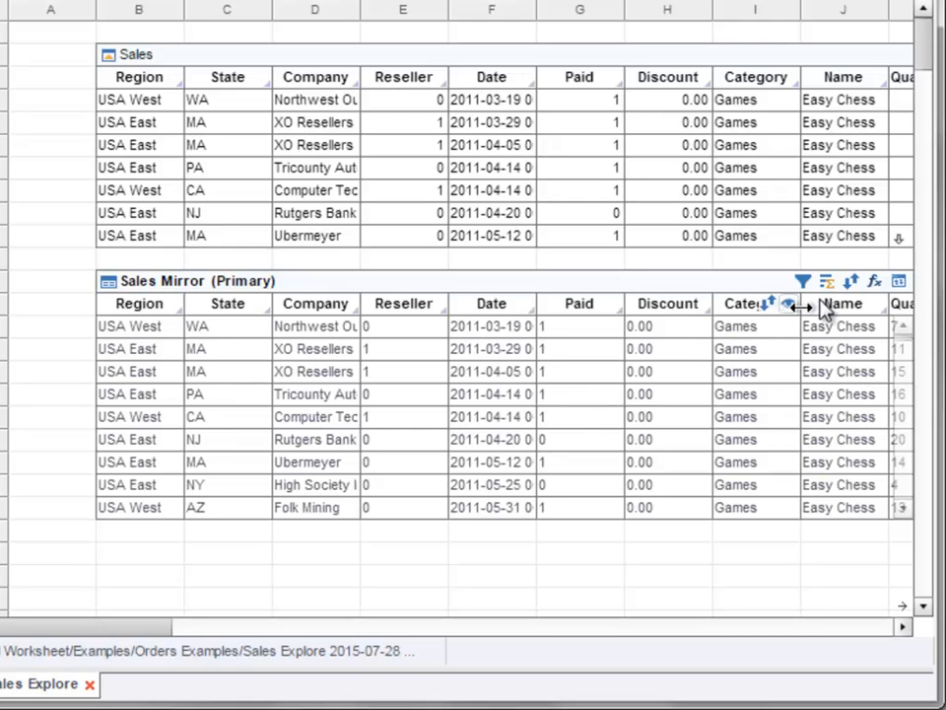
Step: Create an expression column named CompanyAndState in the Sales Mirror table
left_click(874, 283)
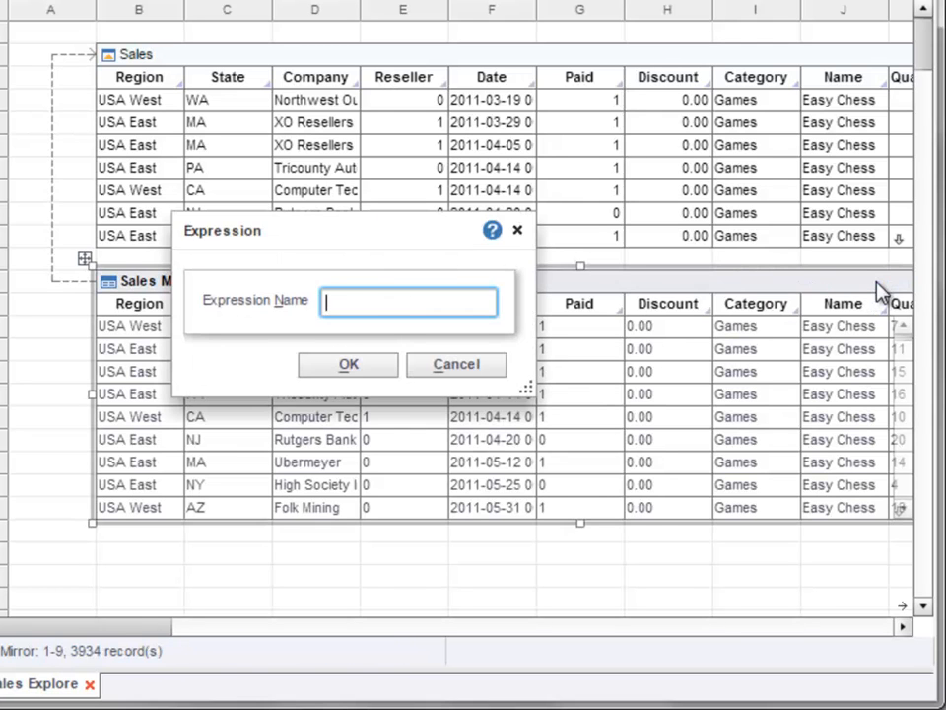
type("CompanyAndState")
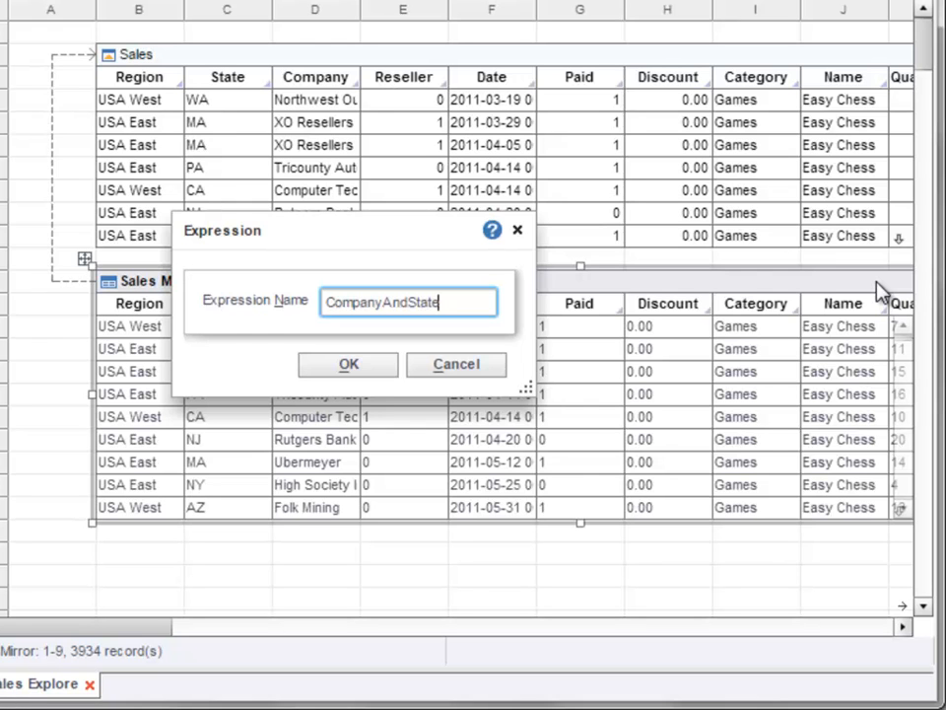
left_click(351, 364)
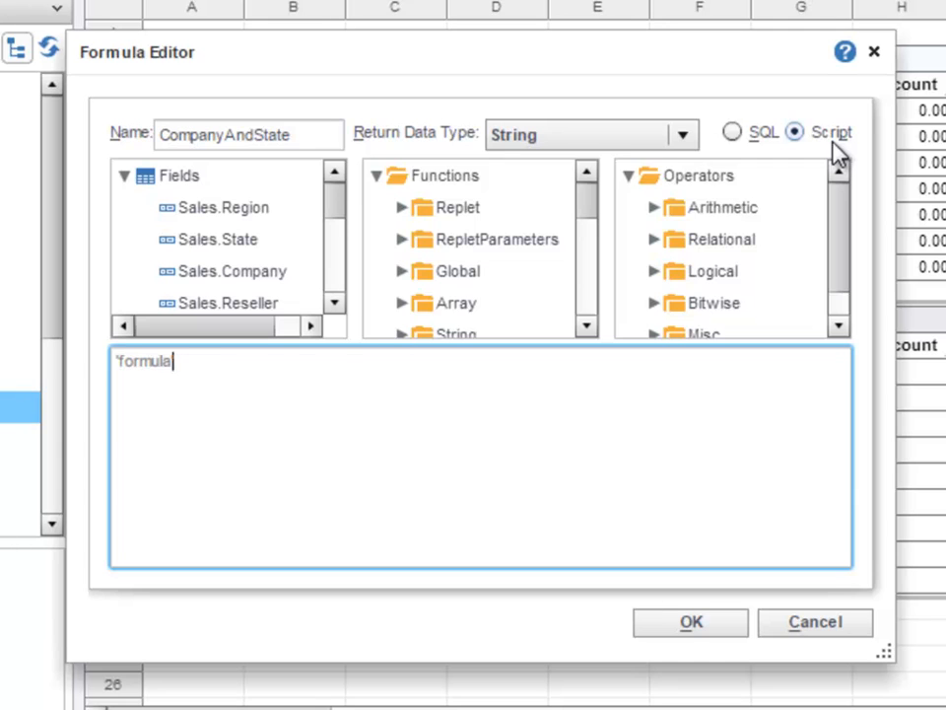
Step: Replace the placeholder script with field['Sales.Company'] + ', ' + field['Sales.State'] and apply the formula
left_click_drag(244, 373, 119, 364)
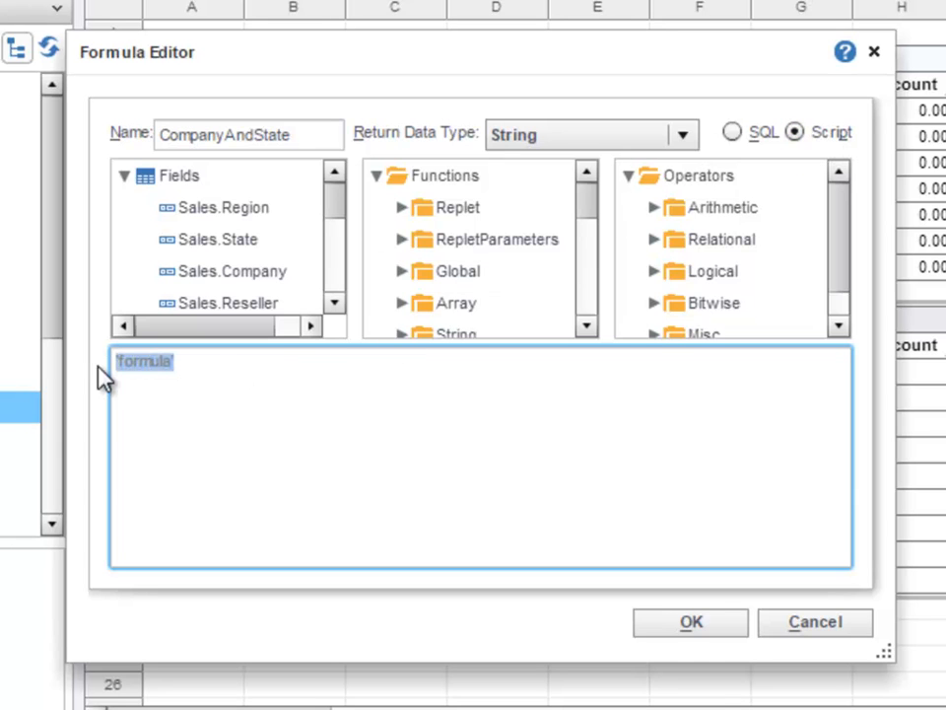
key("BackSpace")
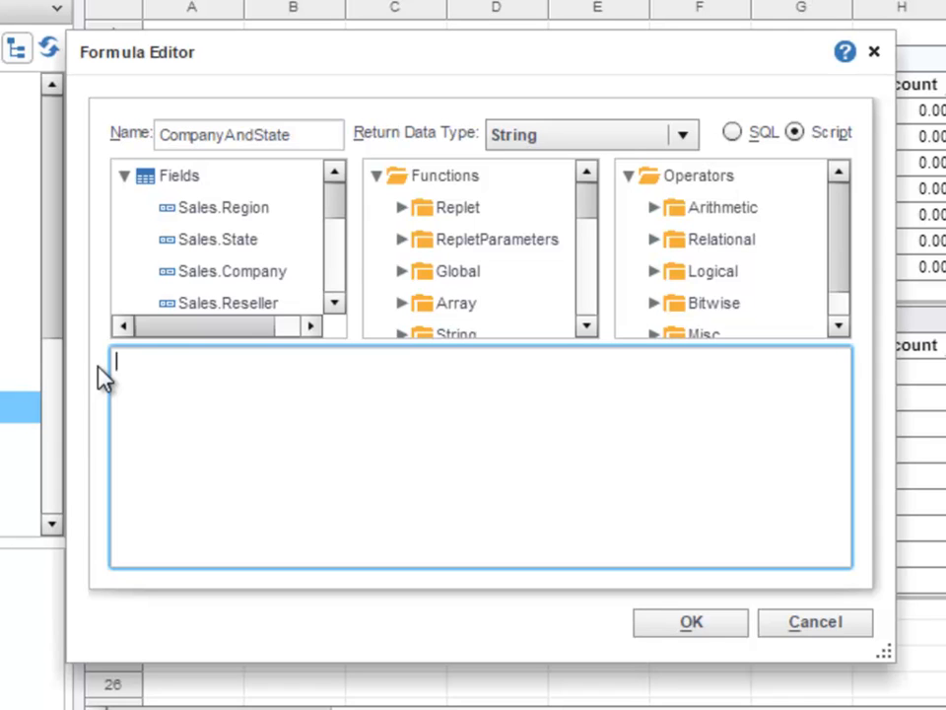
double_click(299, 279)
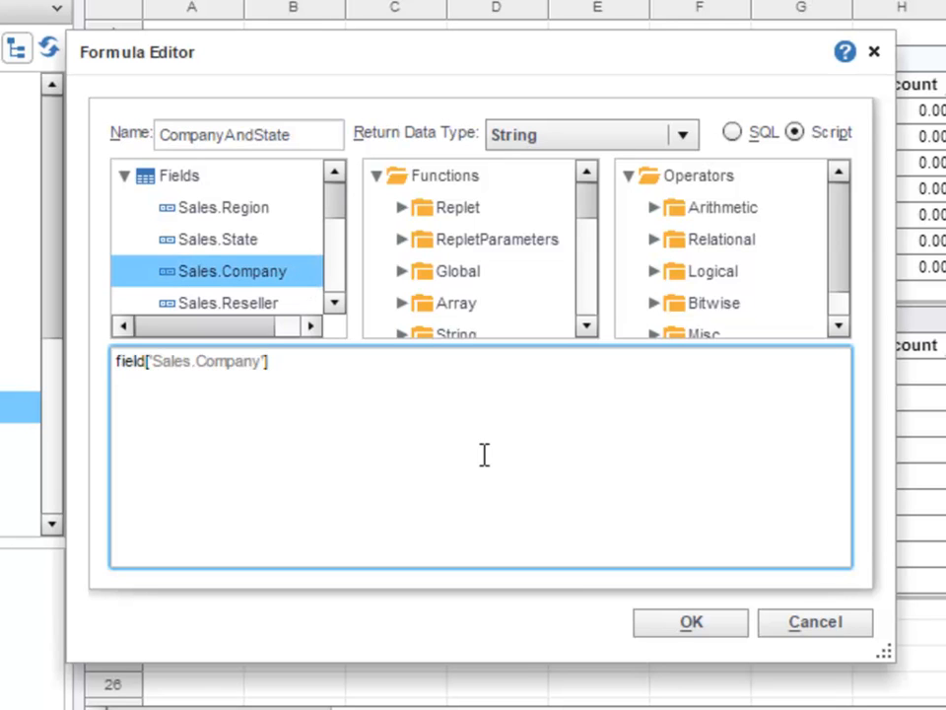
type("+ ', ' +")
double_click(274, 247)
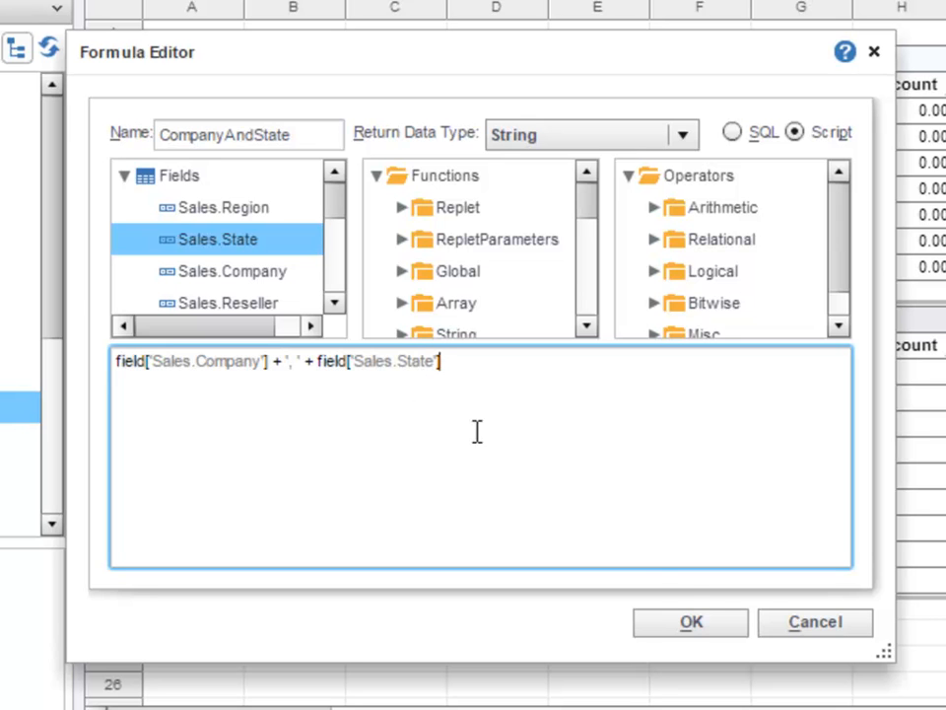
left_click(729, 639)
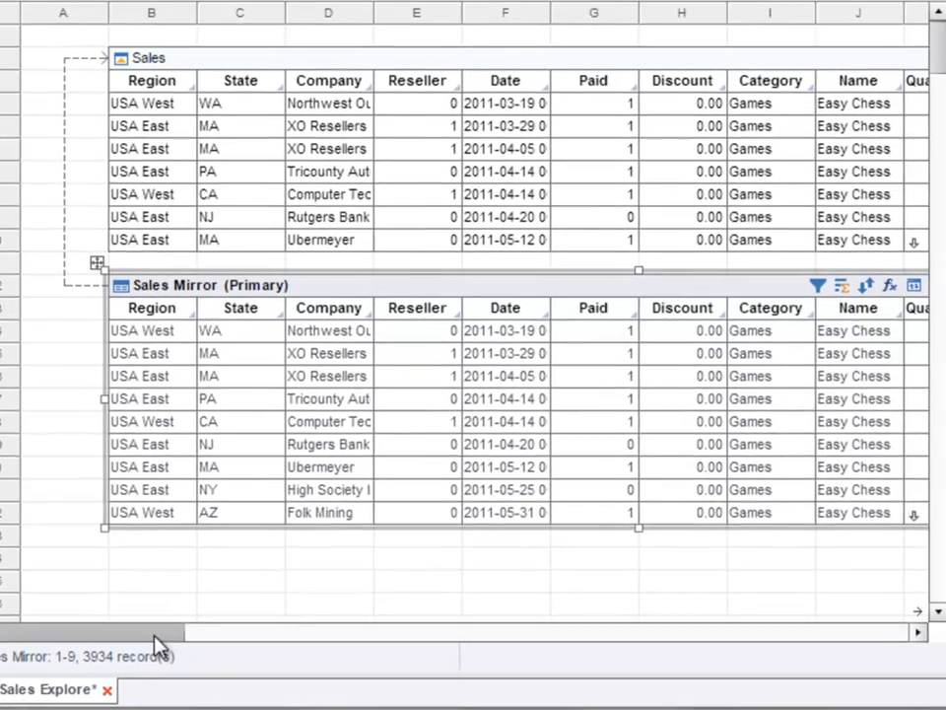
Step: Widen the Sales Mirror table and its last column, CompanyAndState
left_click_drag(247, 700, 371, 699)
left_click_drag(619, 395, 698, 397)
left_click_drag(615, 306, 693, 315)
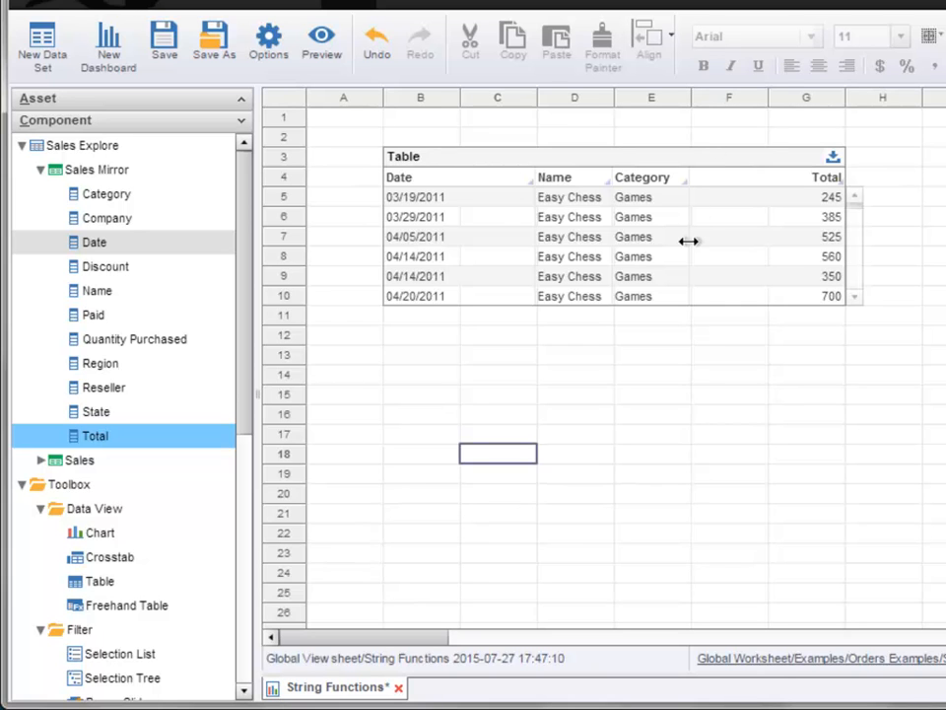
Step: Create a calculated field named CompanyAndState on Sales Mirror in the String Functions dashboard, calculated from Detail
left_click(138, 226)
left_click(143, 412)
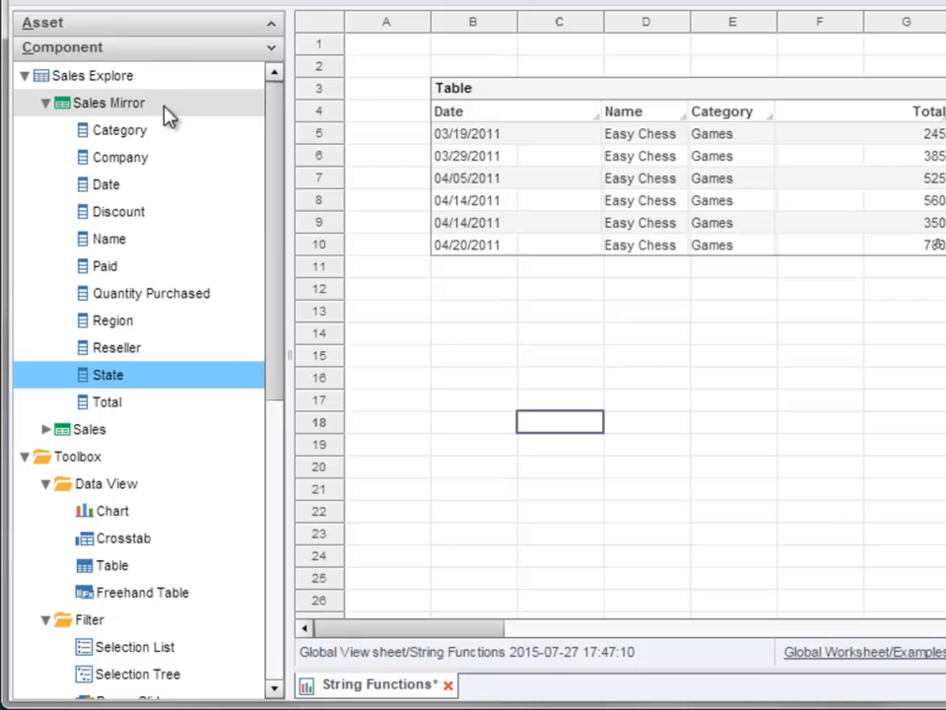
right_click(166, 106)
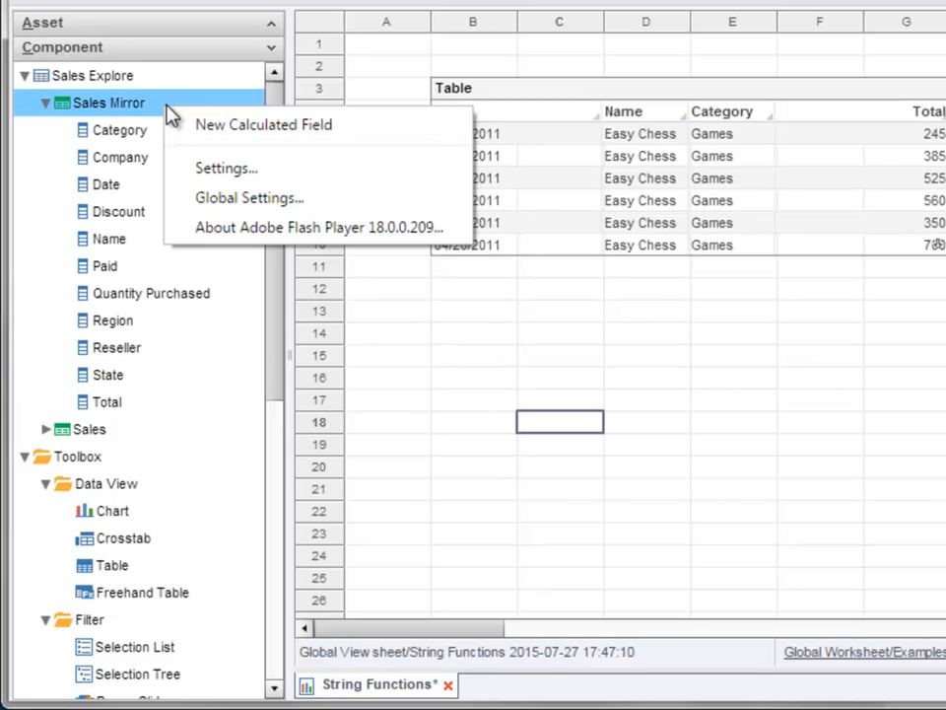
left_click(382, 135)
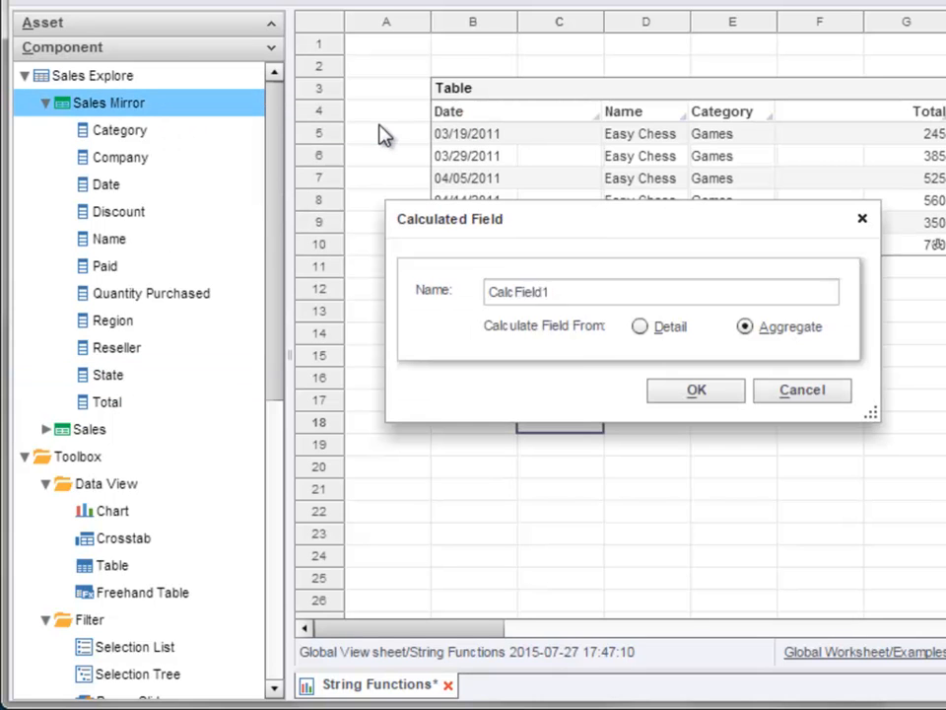
left_click(640, 327)
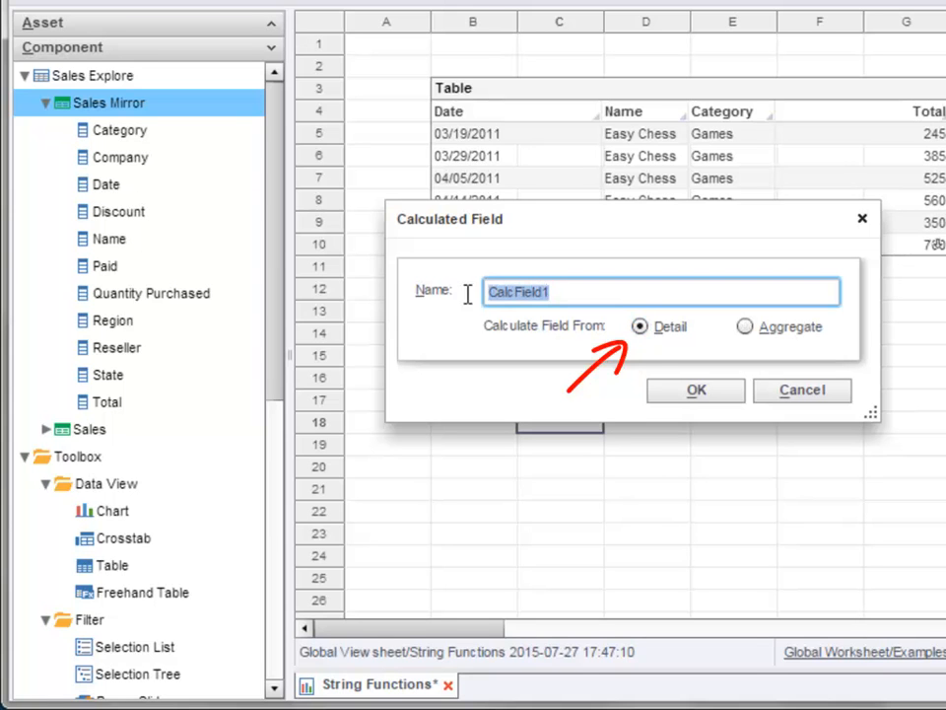
type("CompanyAndState")
left_click(731, 393)
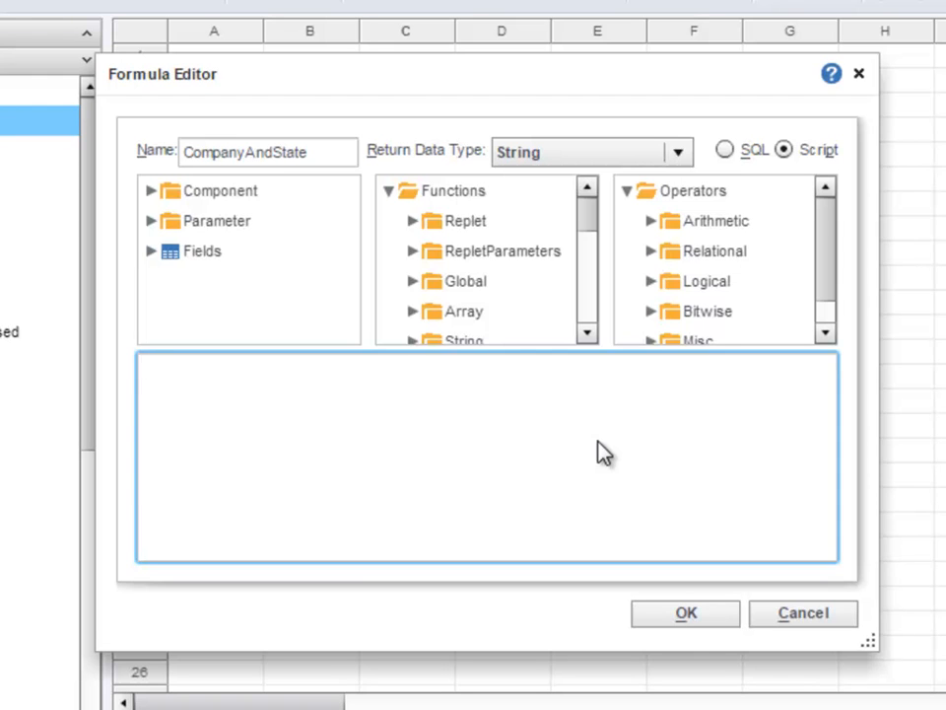
Step: Build the script field['Company'] + ', ' + field['State'] for the calculated field and apply it
left_click(152, 254)
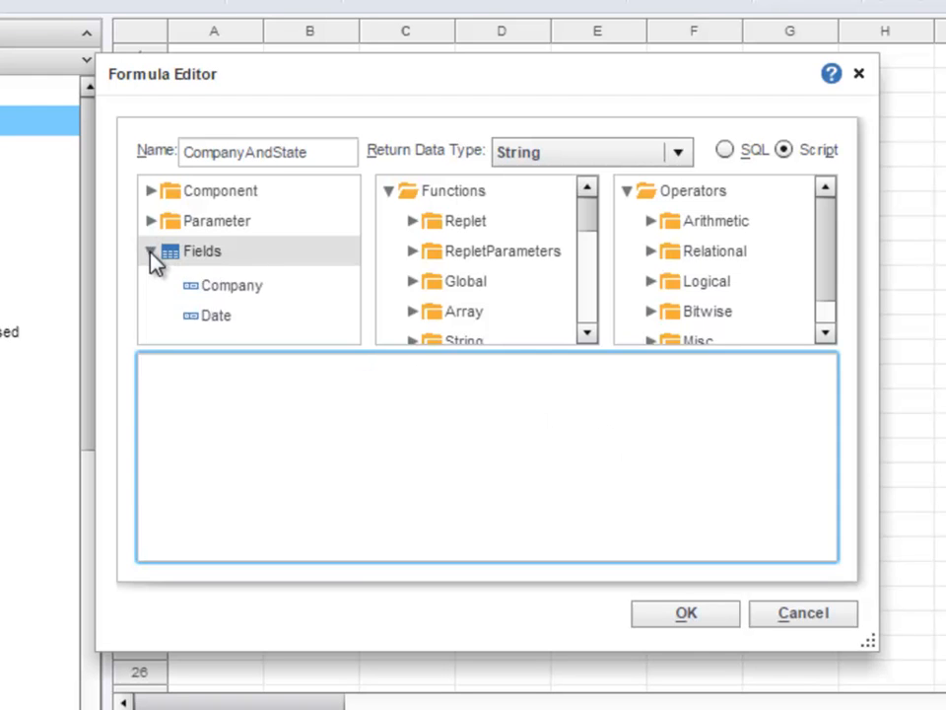
left_click_drag(348, 213, 345, 234)
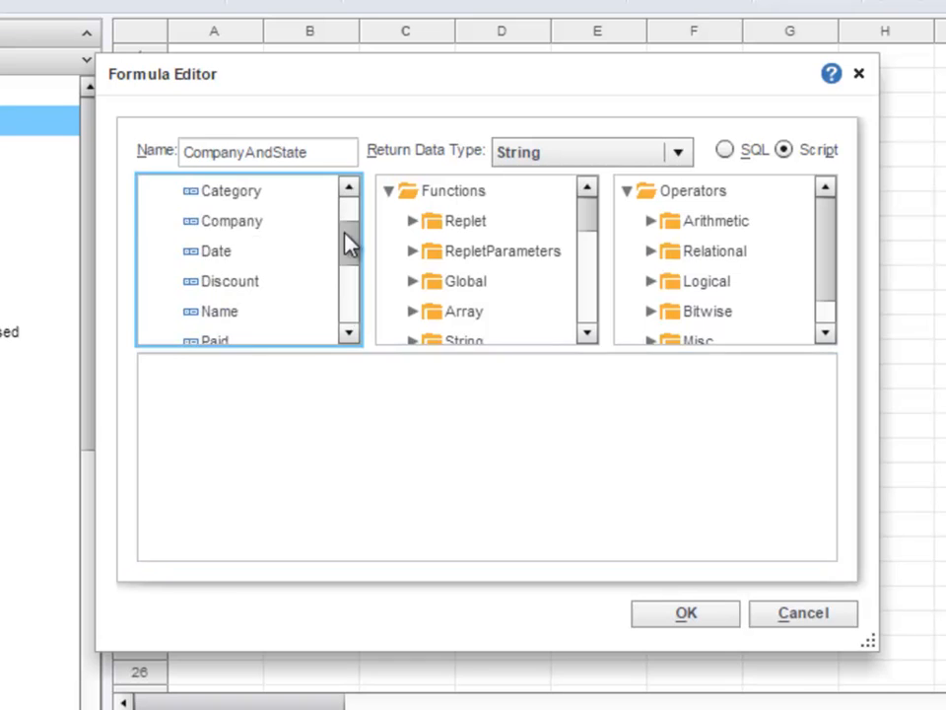
double_click(275, 223)
type("+ ', ' +")
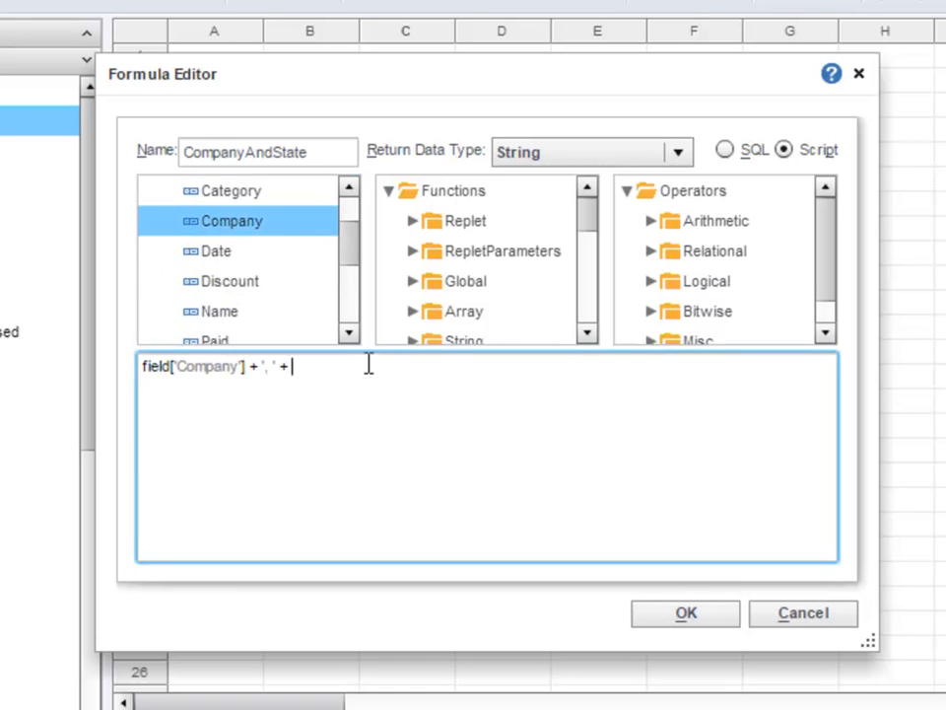
left_click_drag(355, 262, 331, 313)
double_click(304, 321)
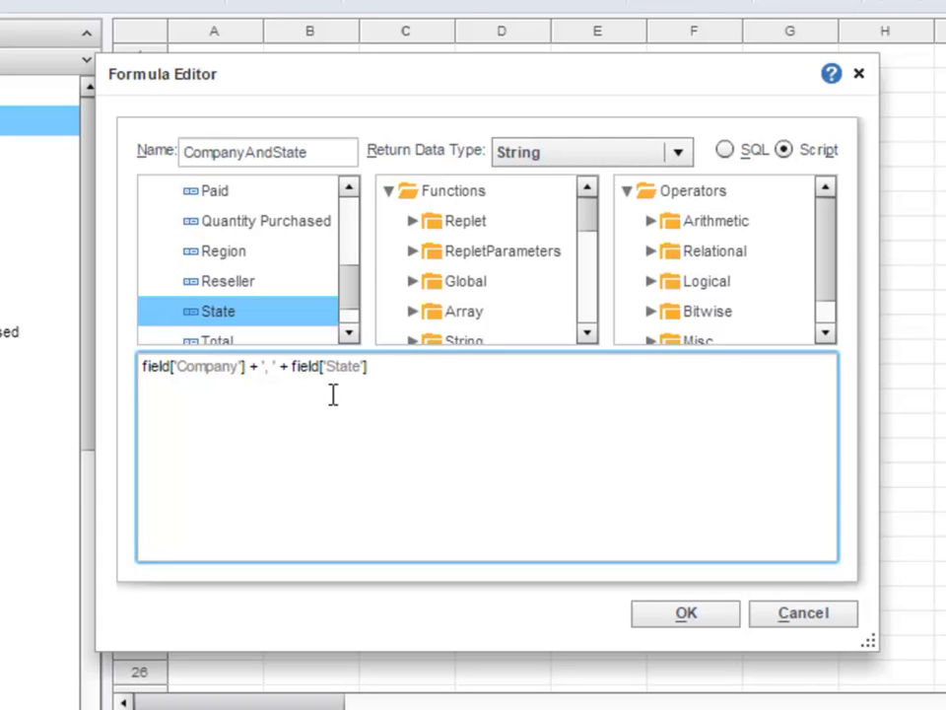
left_click_drag(350, 295, 350, 227)
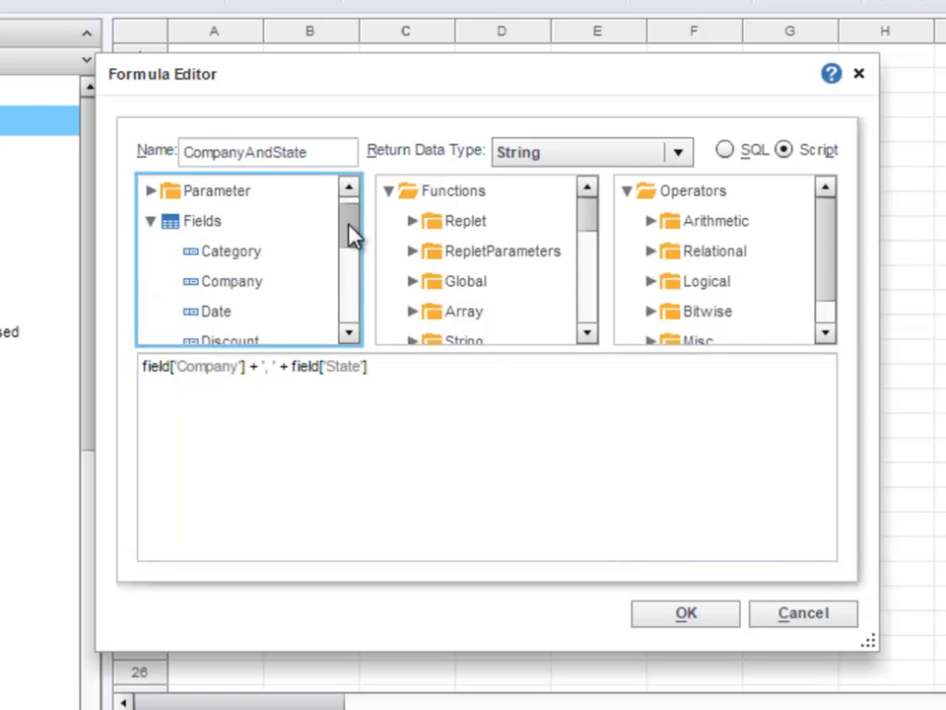
left_click(699, 619)
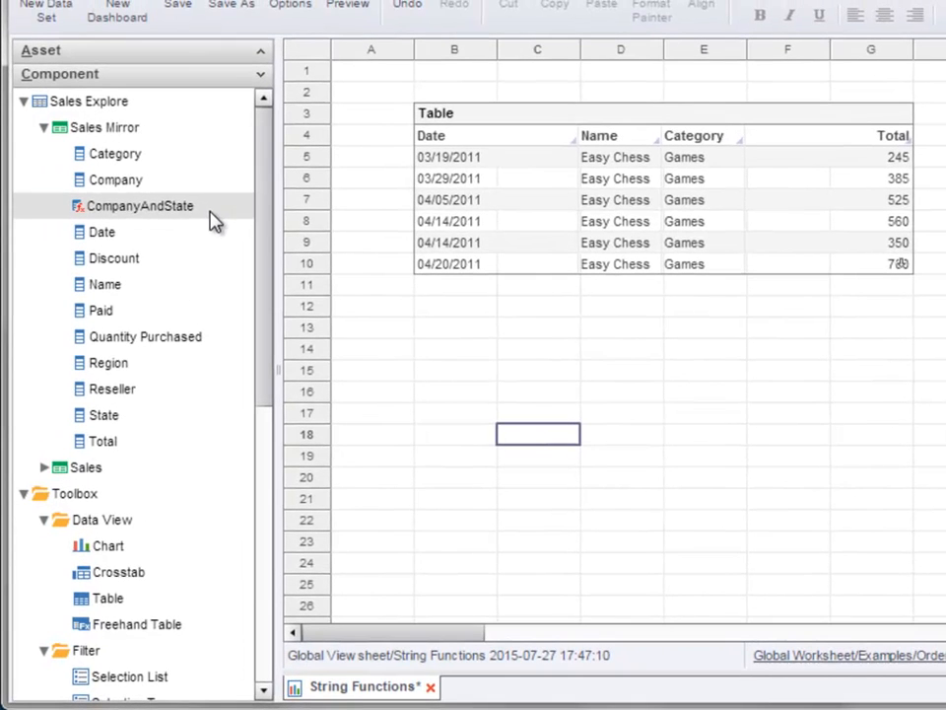
Step: Insert the CompanyAndState field into the table between Date and Name, narrowing the Date column and widening CompanyAndState
left_click_drag(227, 190, 564, 142)
left_click_drag(272, 123, 226, 128)
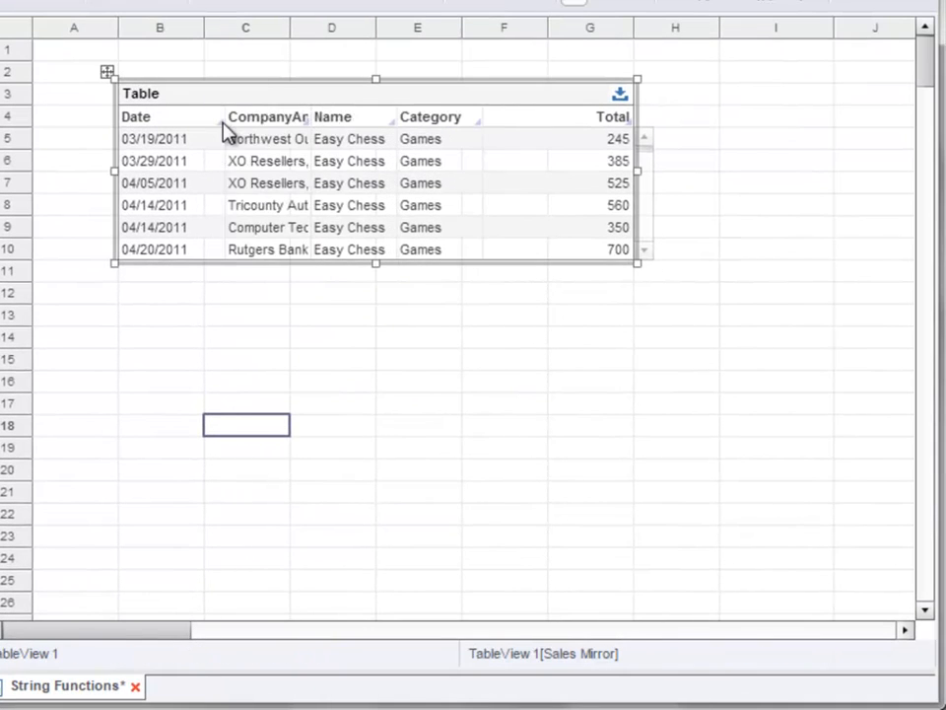
left_click_drag(310, 116, 394, 116)
Step: Enlarge the dashboard table to reach column H and row 15, and widen its Name column
left_click_drag(638, 173, 723, 175)
left_click_drag(482, 117, 506, 121)
left_click_drag(423, 266, 437, 388)
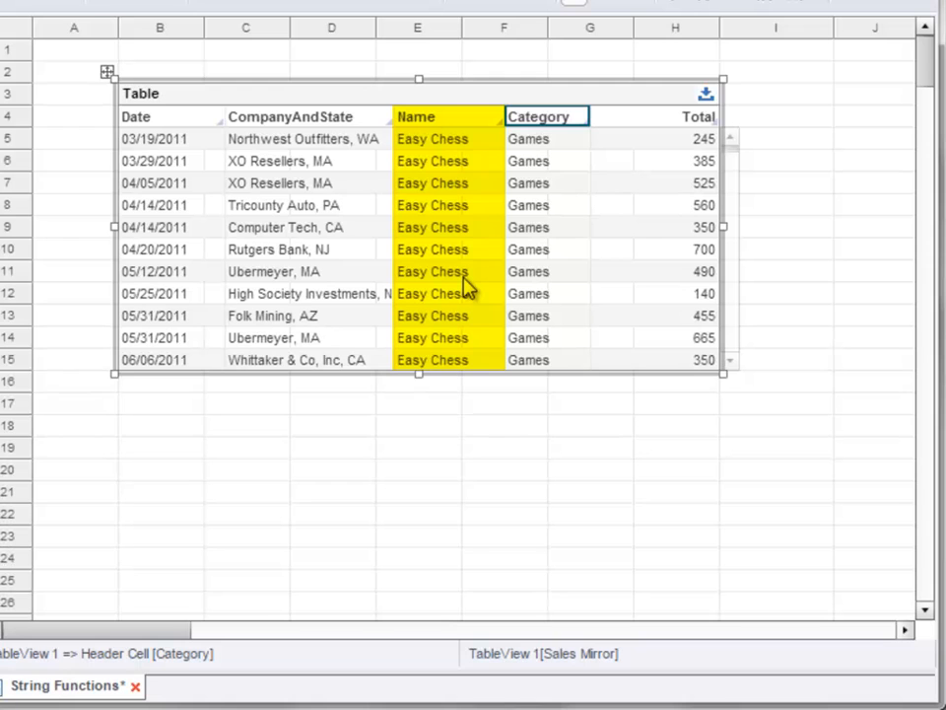
left_click_drag(734, 160, 741, 331)
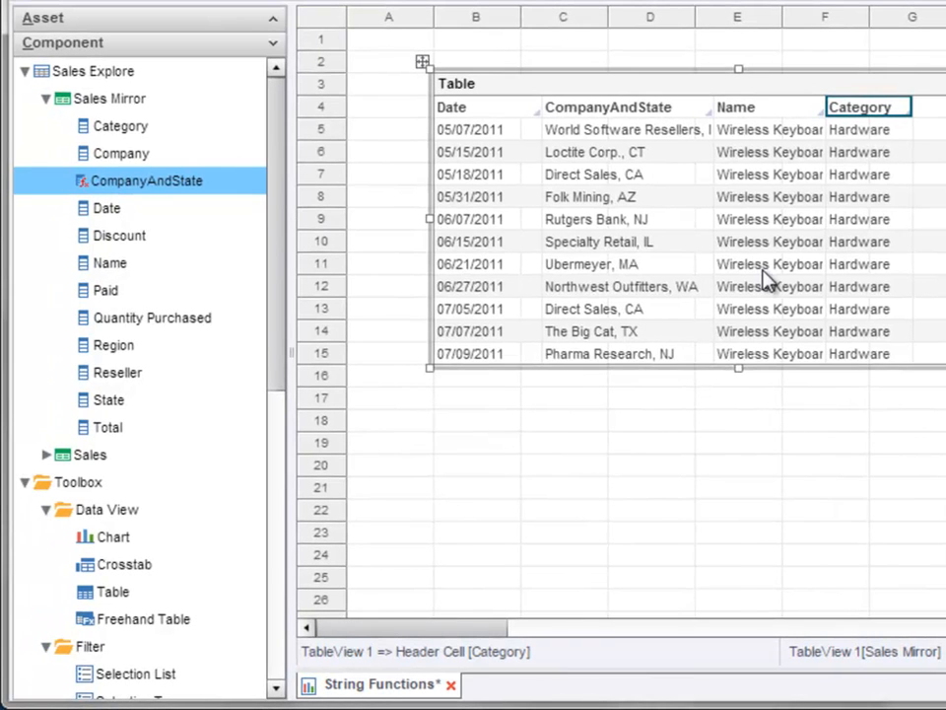
Step: Create another calculated field on Sales Mirror named NameShort, calculated from Detail
right_click(154, 104)
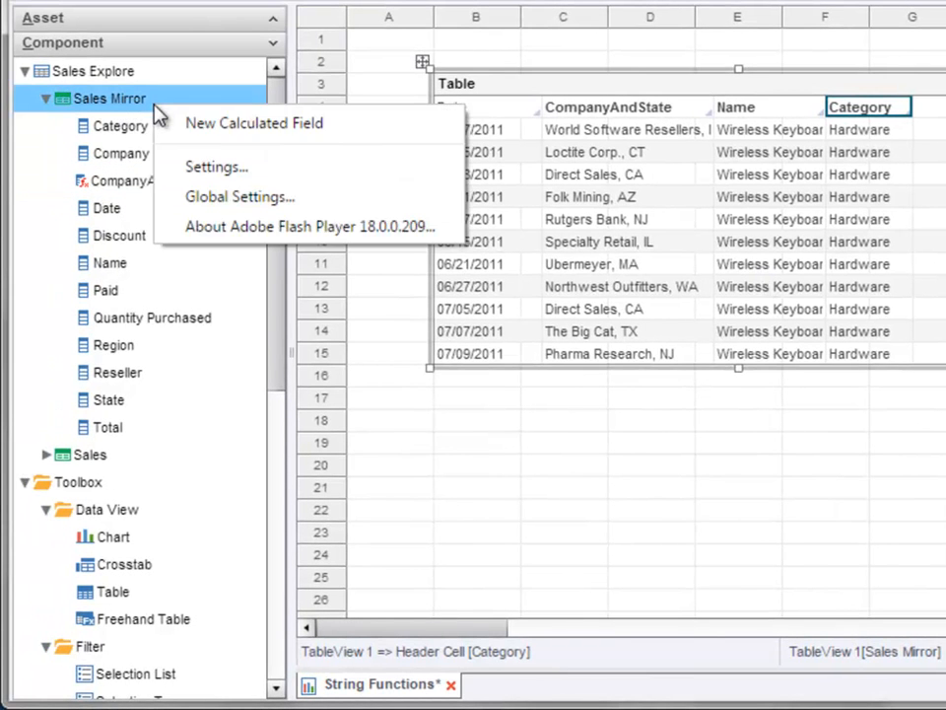
left_click(245, 125)
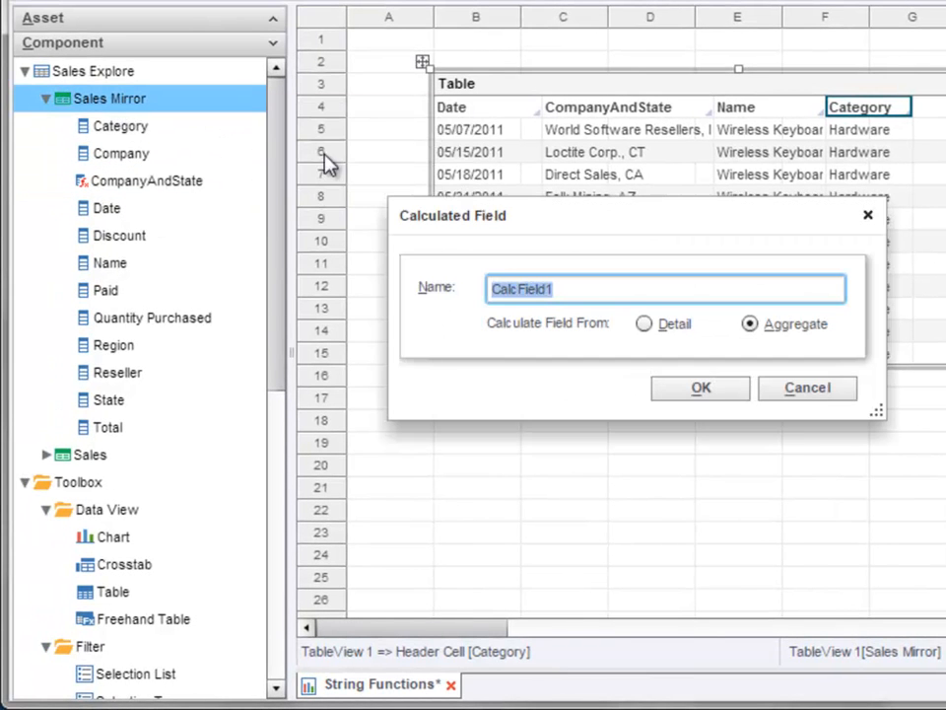
left_click(639, 326)
left_click(533, 286)
double_click(532, 285)
type("NameShort")
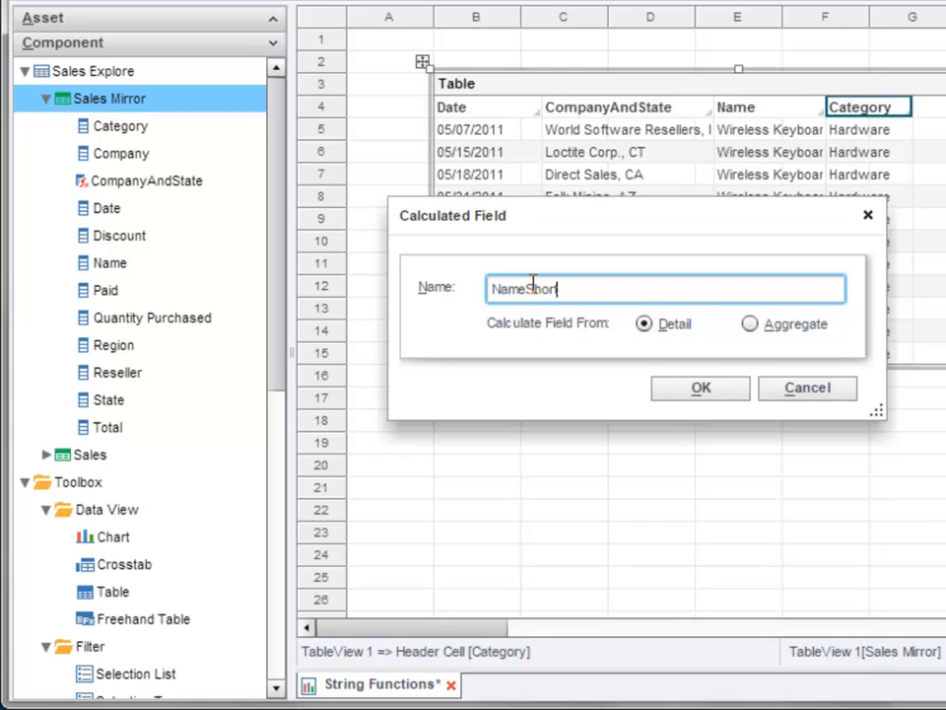
left_click(676, 391)
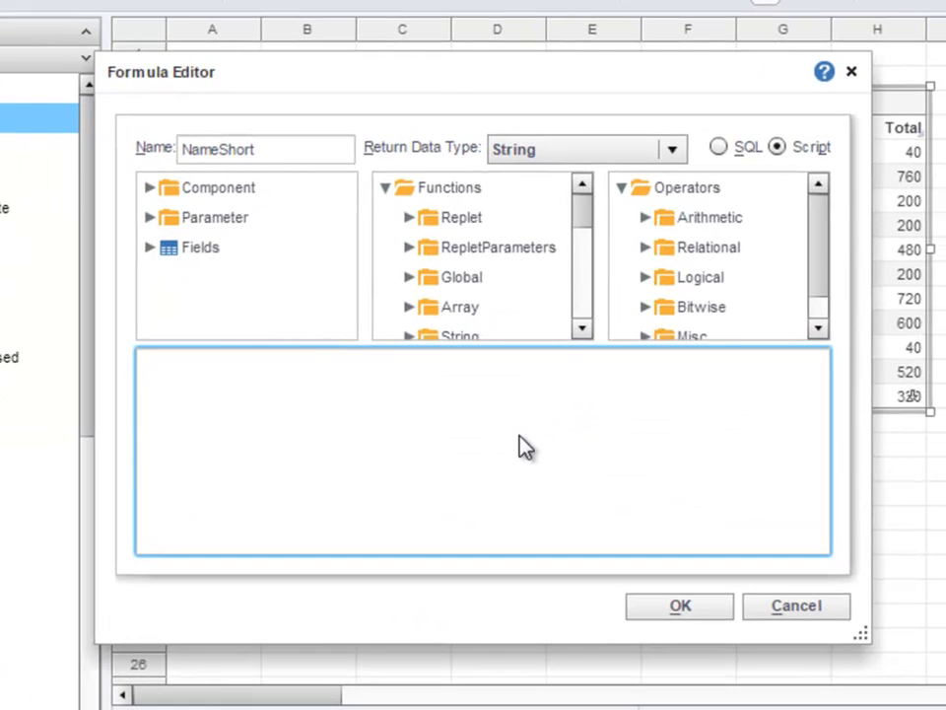
Step: Insert the Name field into the NameShort formula
left_click(150, 248)
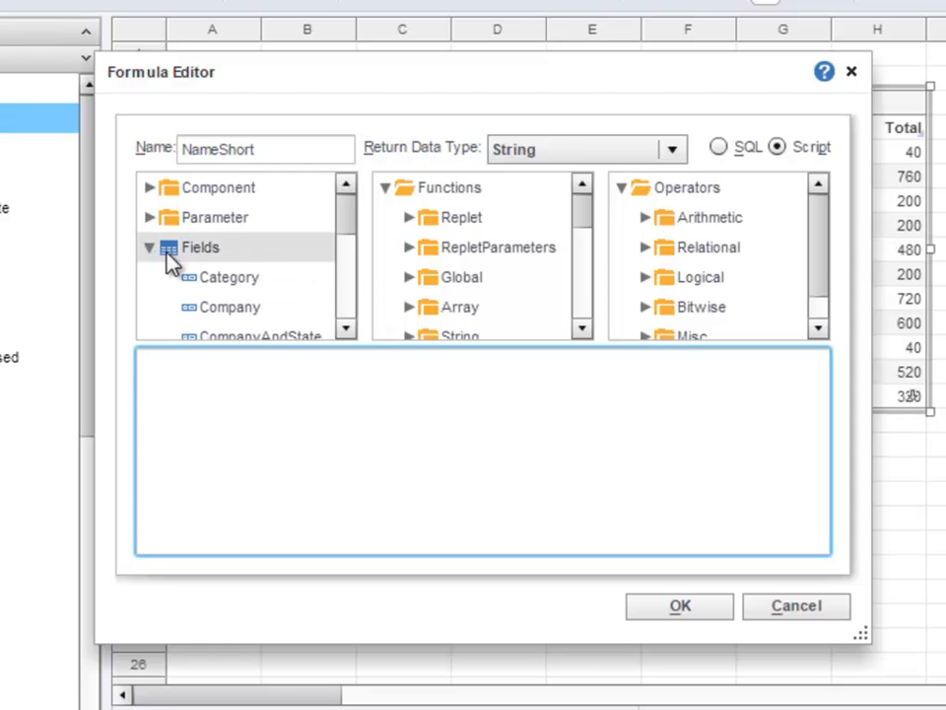
left_click_drag(345, 229, 347, 265)
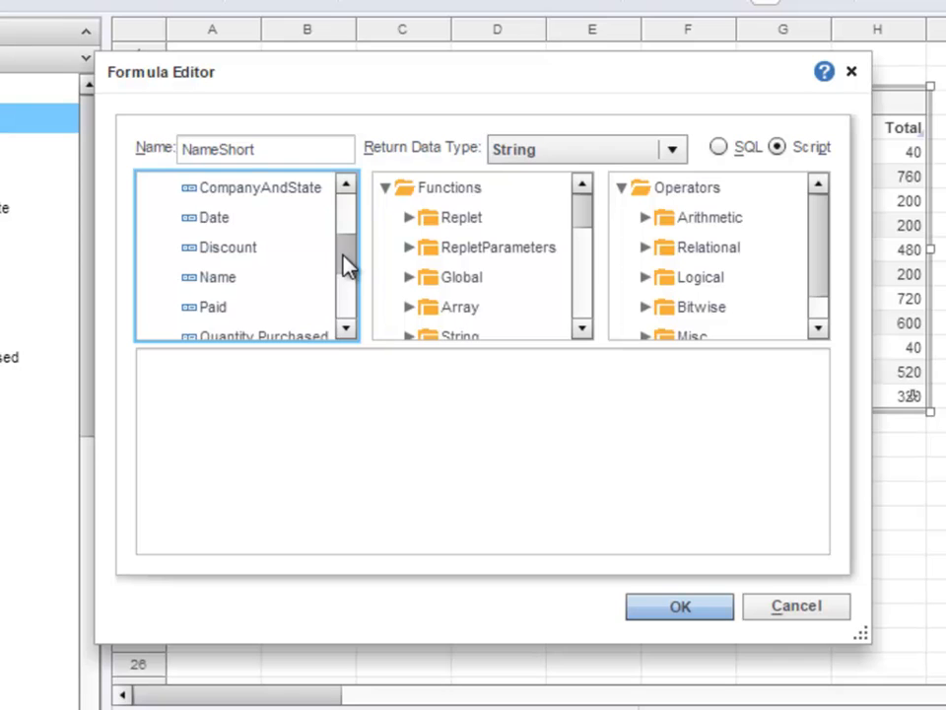
double_click(295, 278)
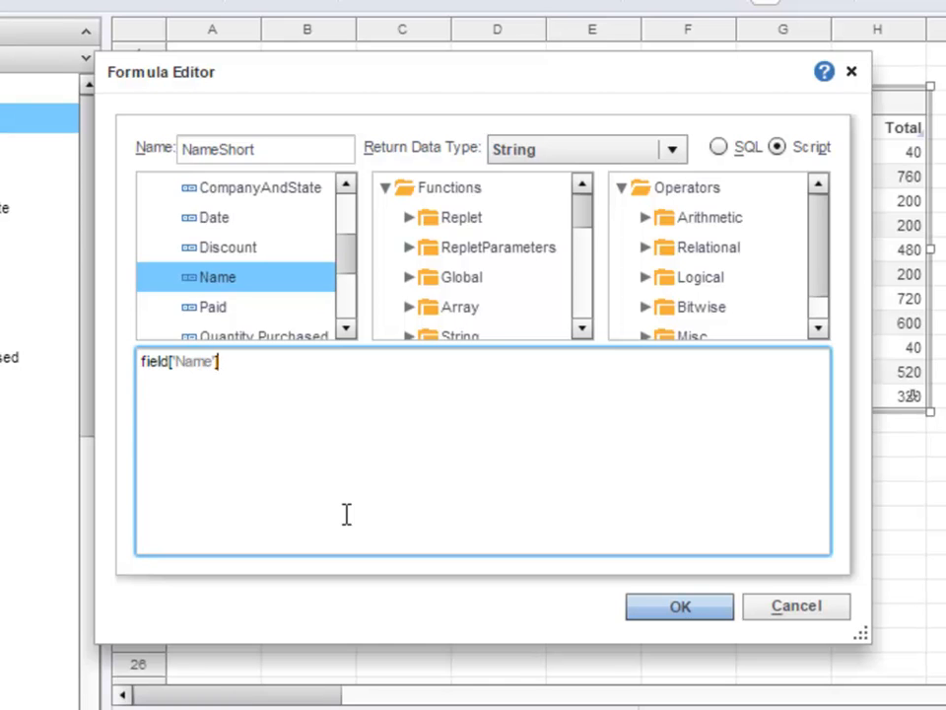
Step: Append the String function substring(start,end) to the Name field in the NameShort formula
left_click(582, 329)
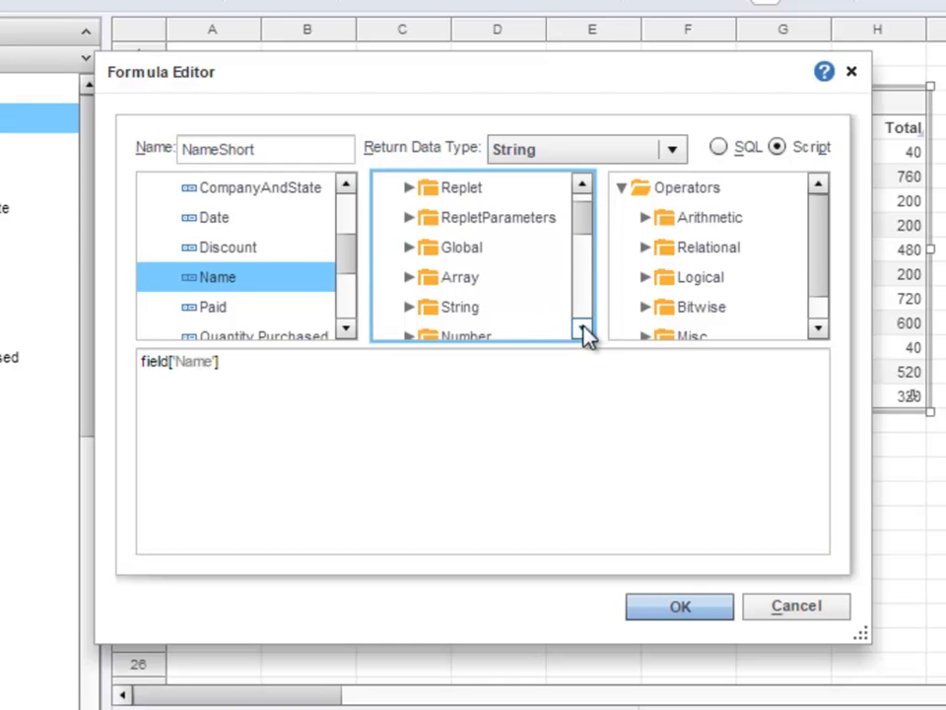
left_click(581, 328)
left_click(581, 329)
left_click(581, 328)
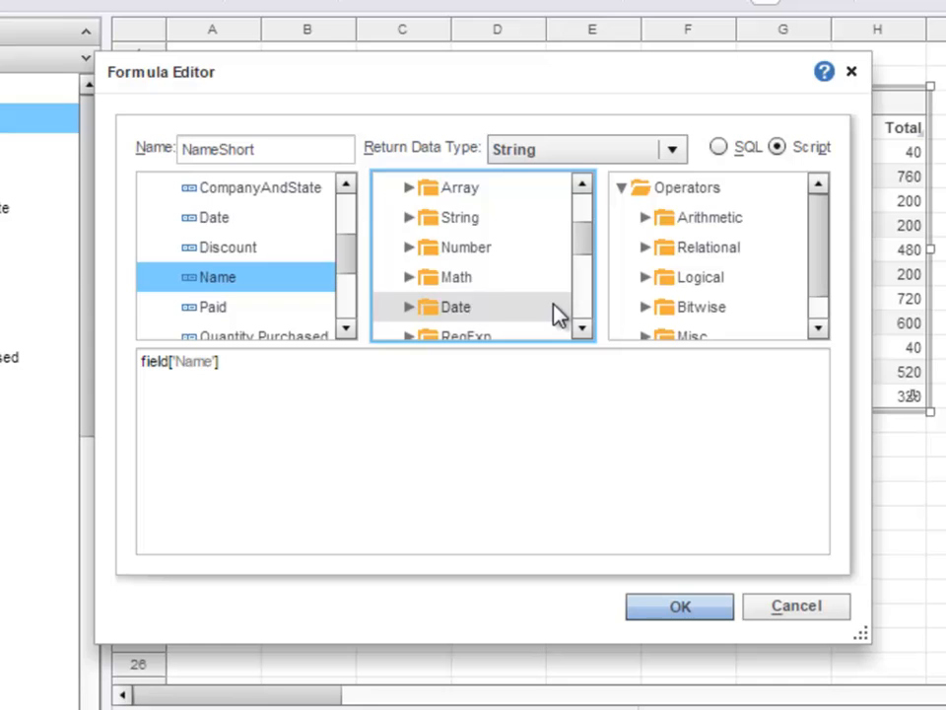
left_click(409, 217)
scroll(587, 306, "down", 3)
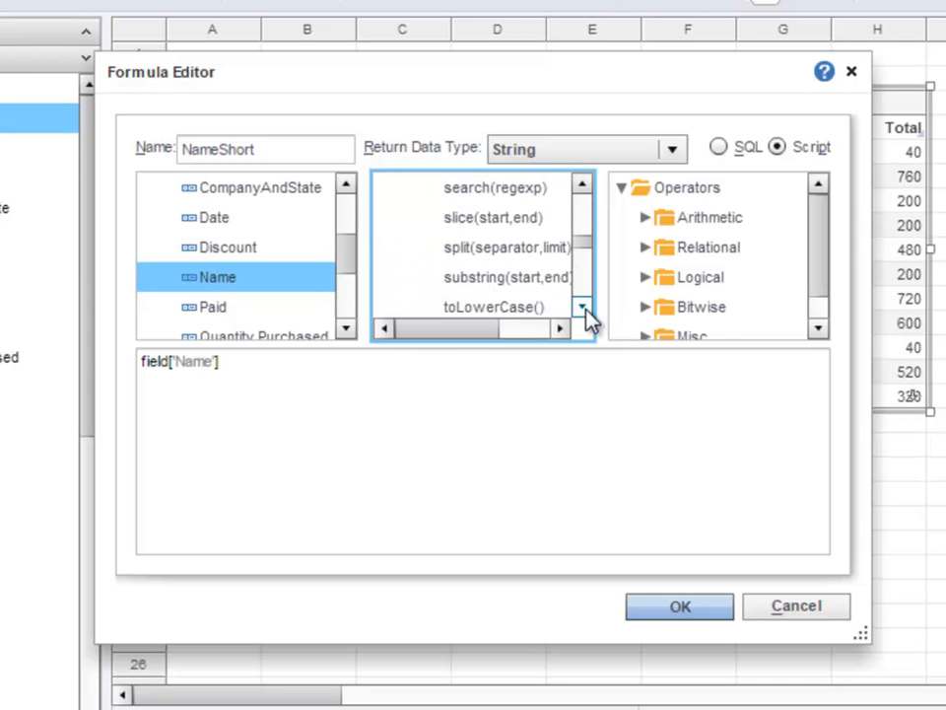
left_click_drag(439, 337, 460, 342)
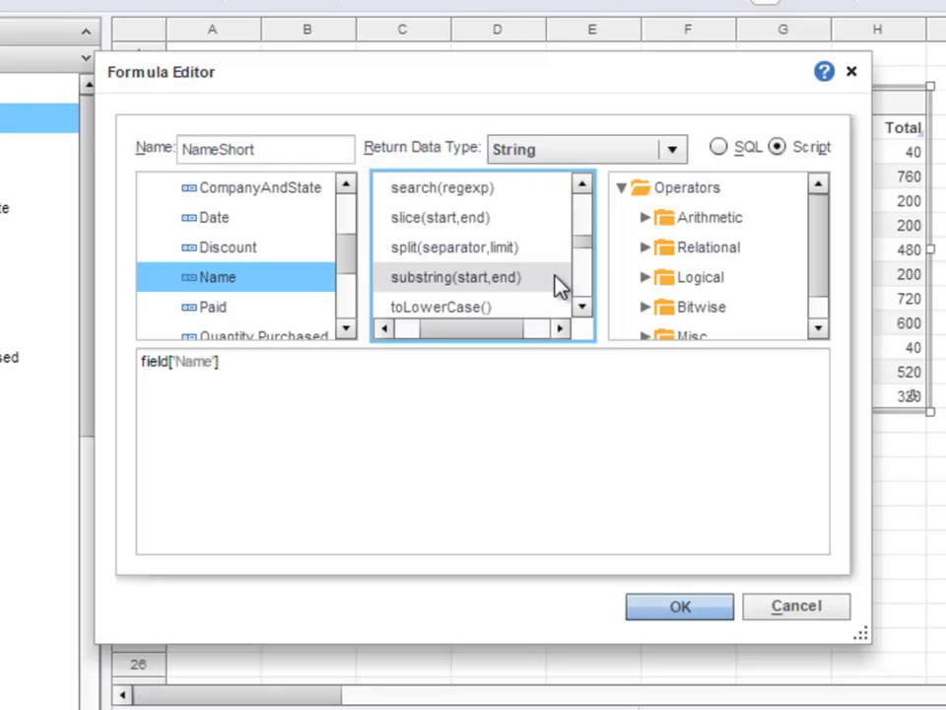
left_click(258, 364)
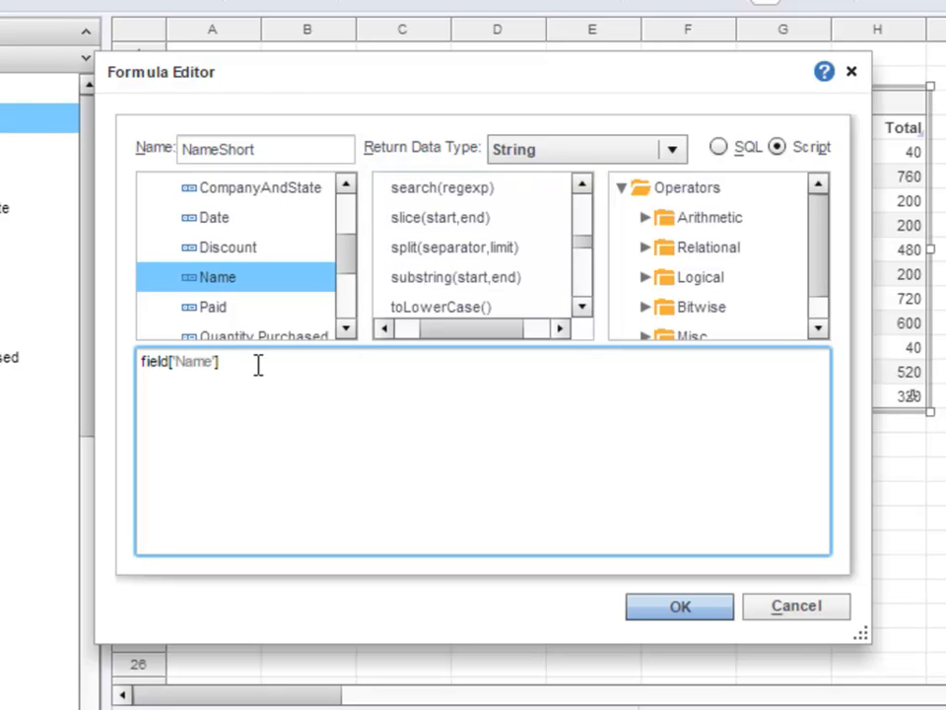
type(".")
double_click(448, 279)
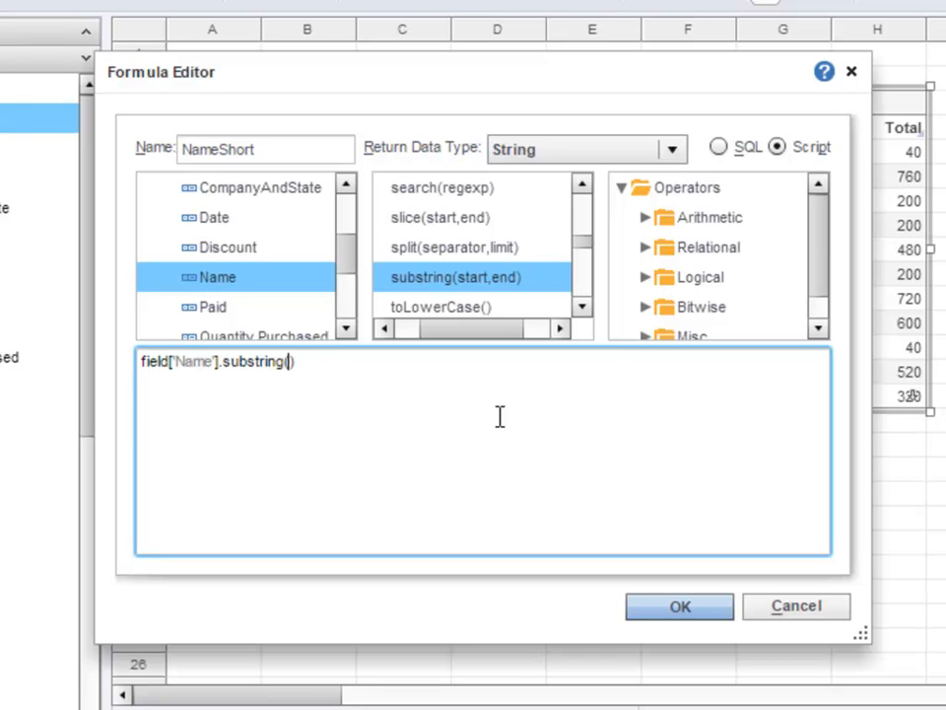
Step: Set the substring range to 0,10, append + '...' to the expression, and accept the NameShort formula
type("0,")
type("10")
type("+ '...'")
left_click(667, 613)
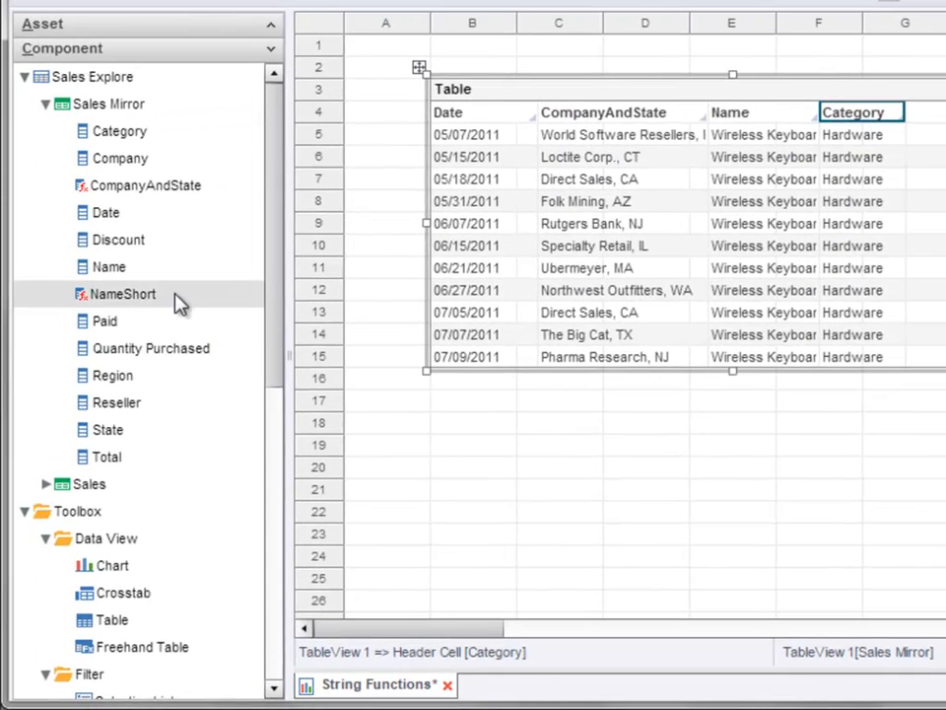
Step: Replace the table's Name column with the NameShort field and widen that column slightly
left_click_drag(178, 297, 742, 129)
left_click_drag(813, 113, 830, 114)
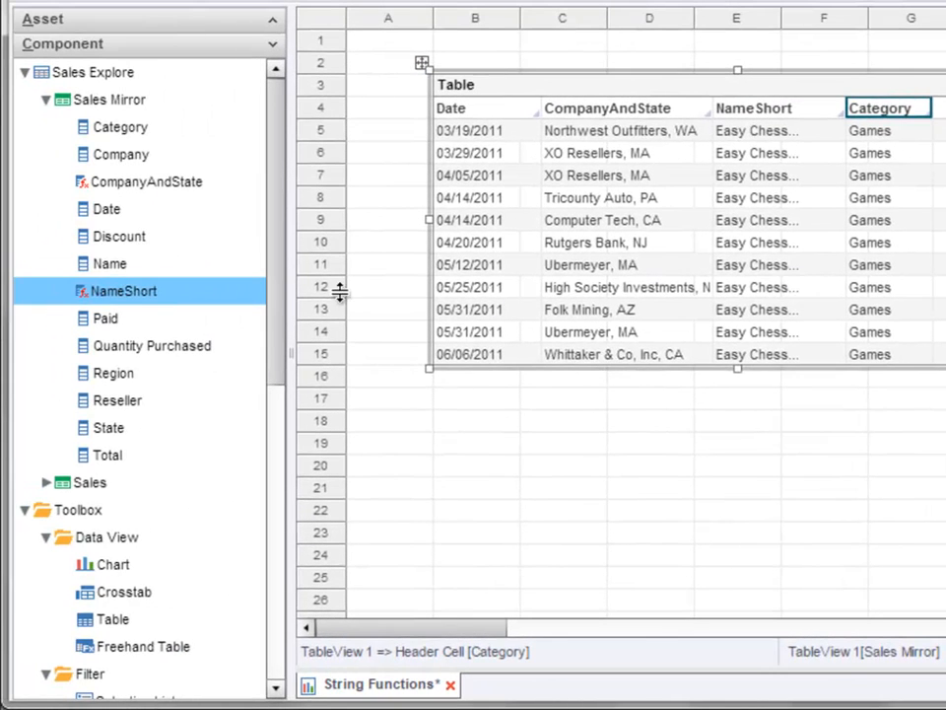
Step: Edit the NameShort formula so the indented substring expression sits inside an if (field['Name'].length > 10) { } block
right_click(188, 300)
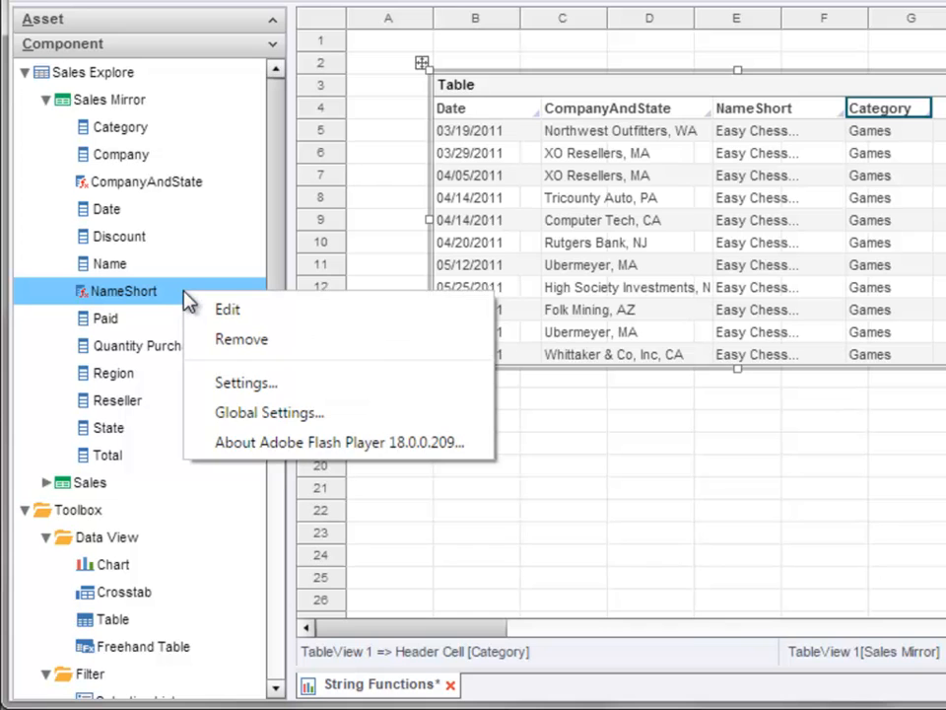
left_click(277, 312)
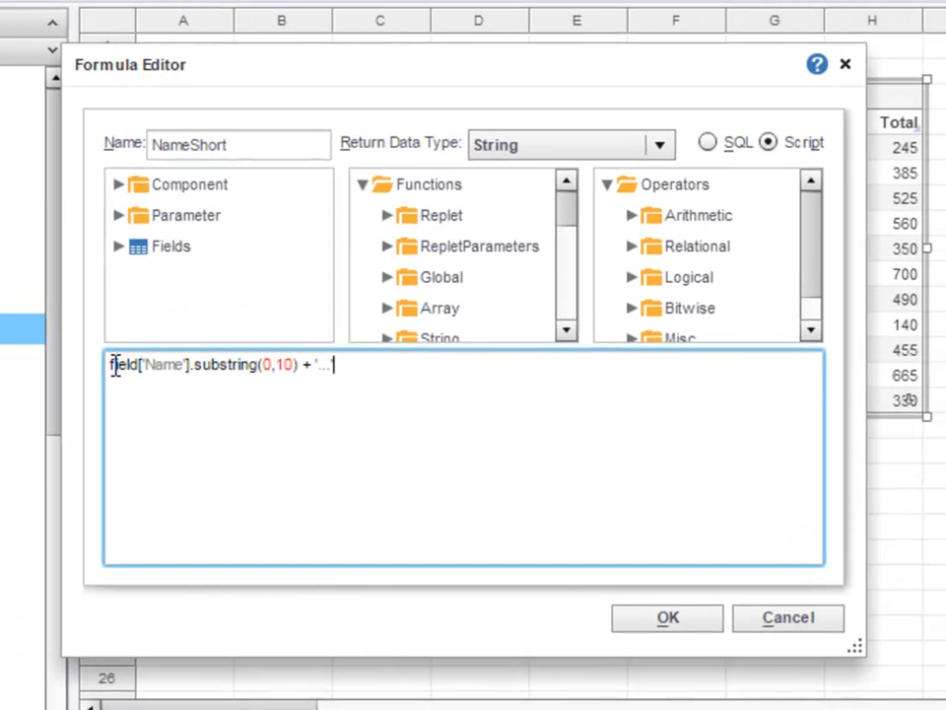
left_click(111, 365)
key("Return")
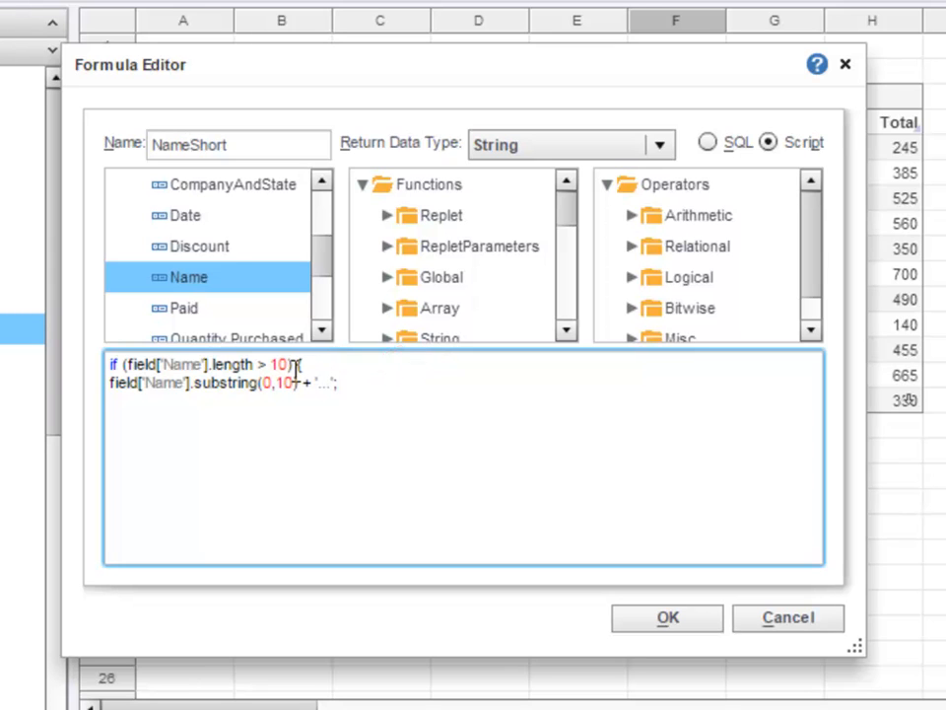
left_click(111, 372)
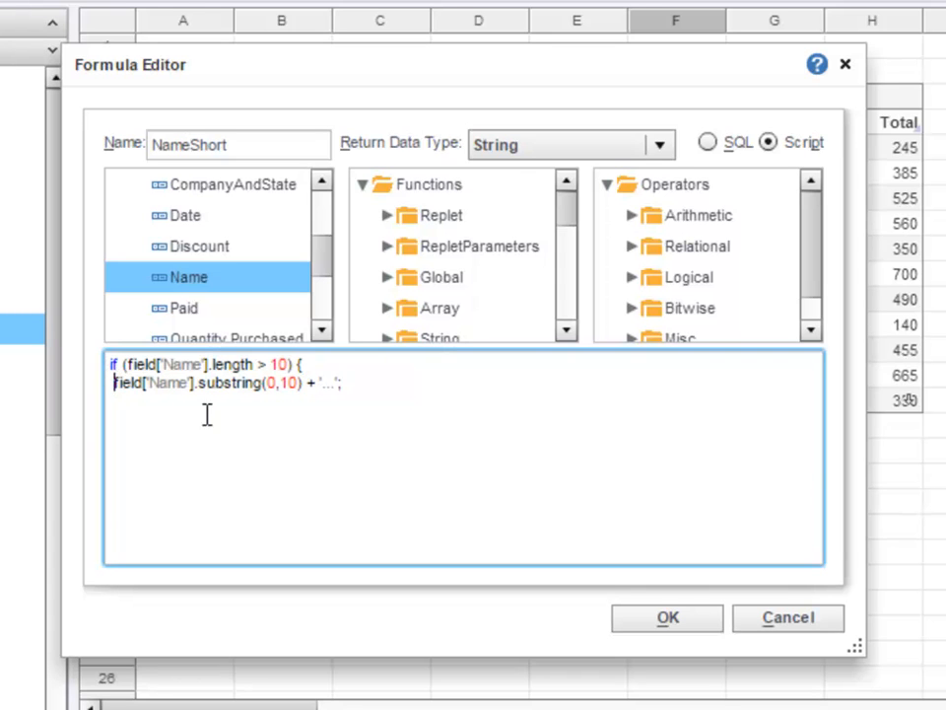
left_click(370, 383)
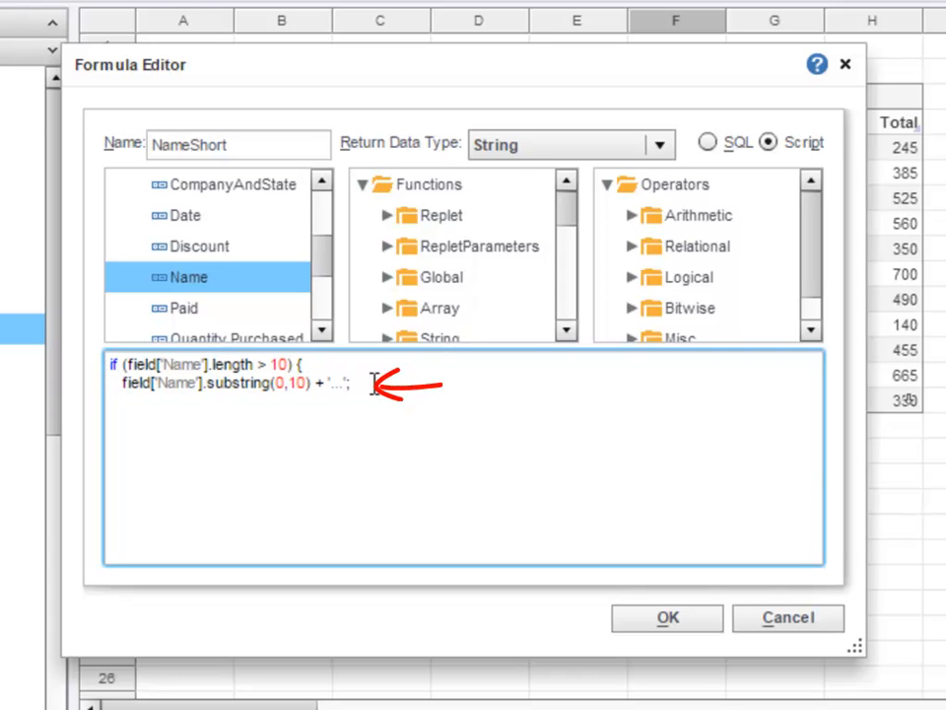
key("Return")
type("}")
Step: Add an else block returning field['Name'] to the NameShort formula, accept it, and check the names down the table
key("Return")
type("else")
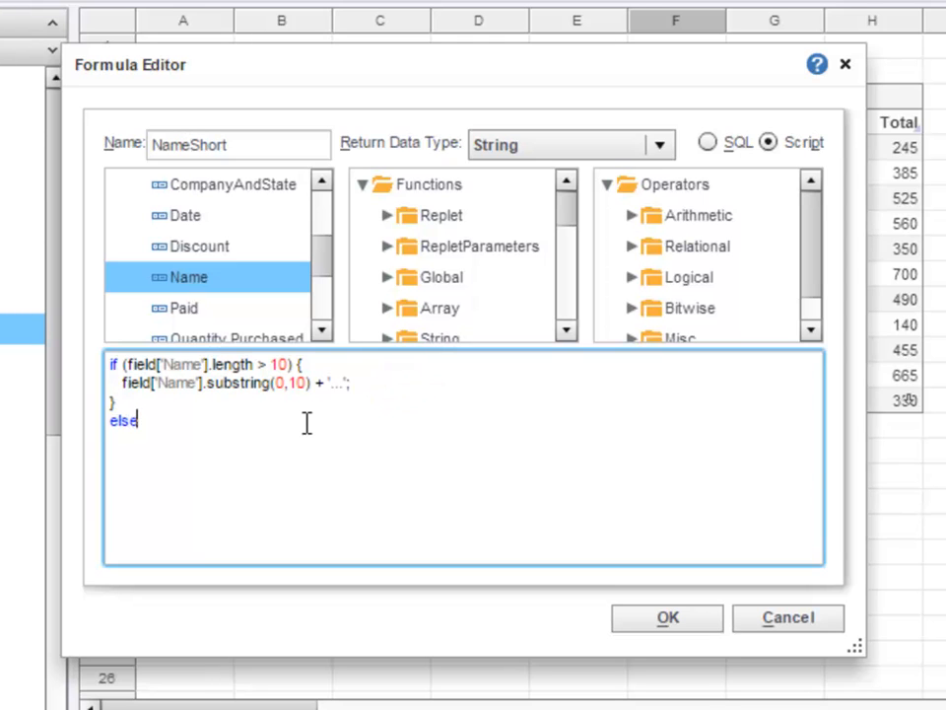
type(" {")
key("Return")
key("Tab")
double_click(221, 279)
key("Return")
type("}")
left_click(665, 619)
mouse_move(934, 162)
left_mouse_down()
mouse_move(933, 216)
mouse_move(933, 161)
left_mouse_up()
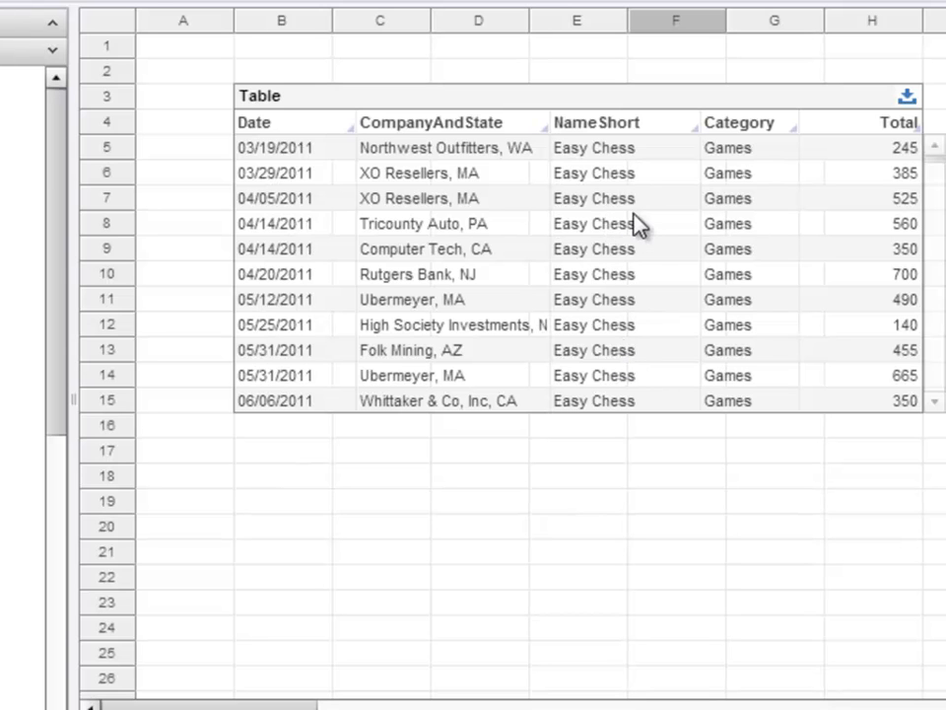
left_click_drag(938, 161, 935, 275)
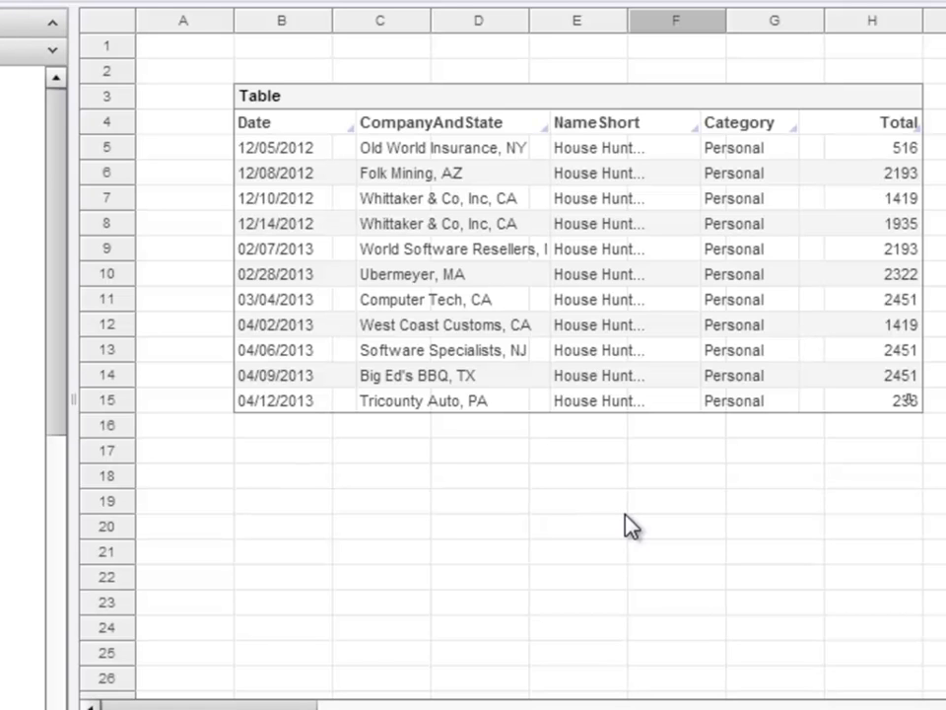
Step: Create a calculated field on Sales Mirror named CategoryUpper, calculated from Detail
mouse_move(756, 254)
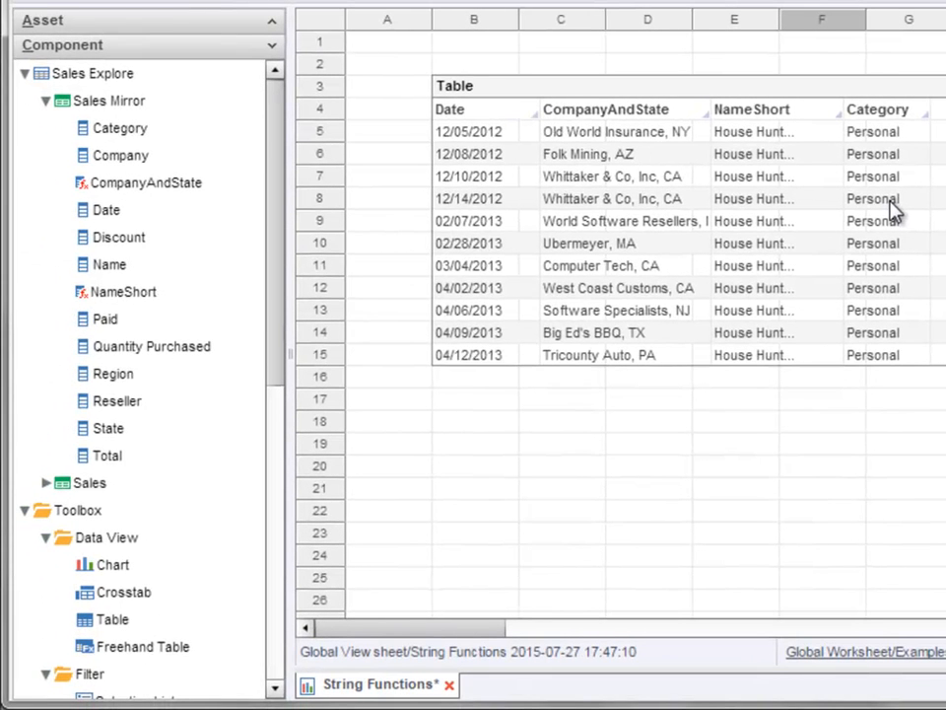
right_click(140, 104)
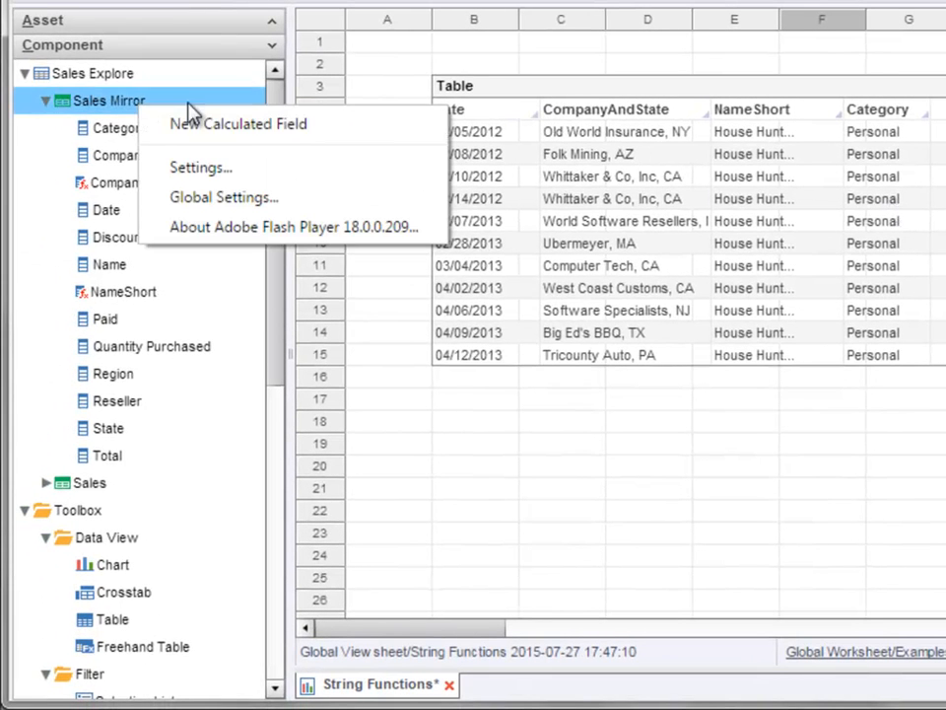
left_click(353, 124)
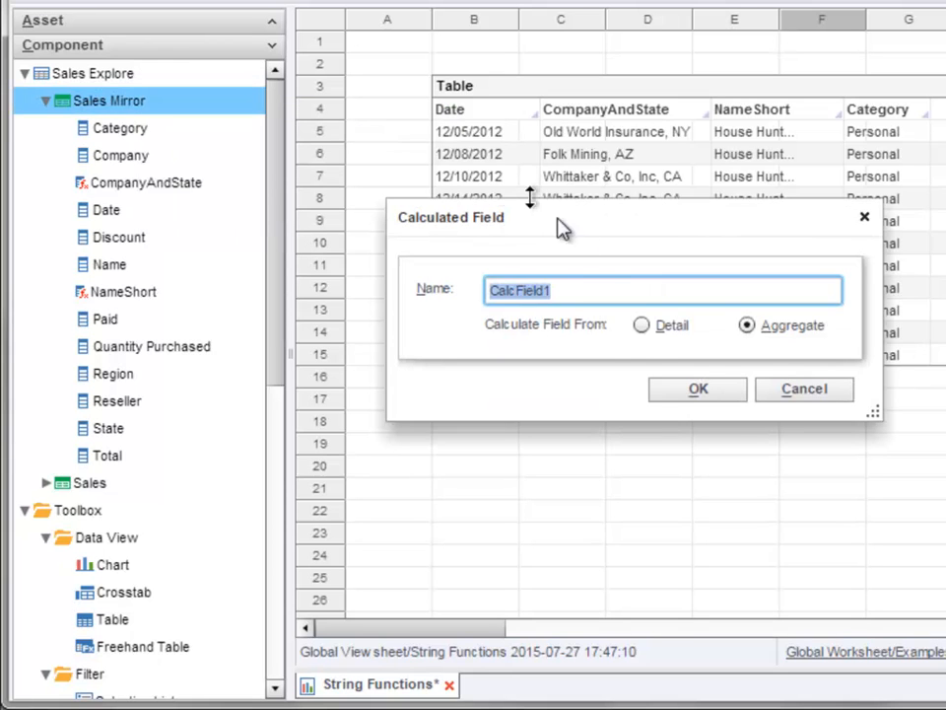
left_click(642, 326)
type("CategoryUp")
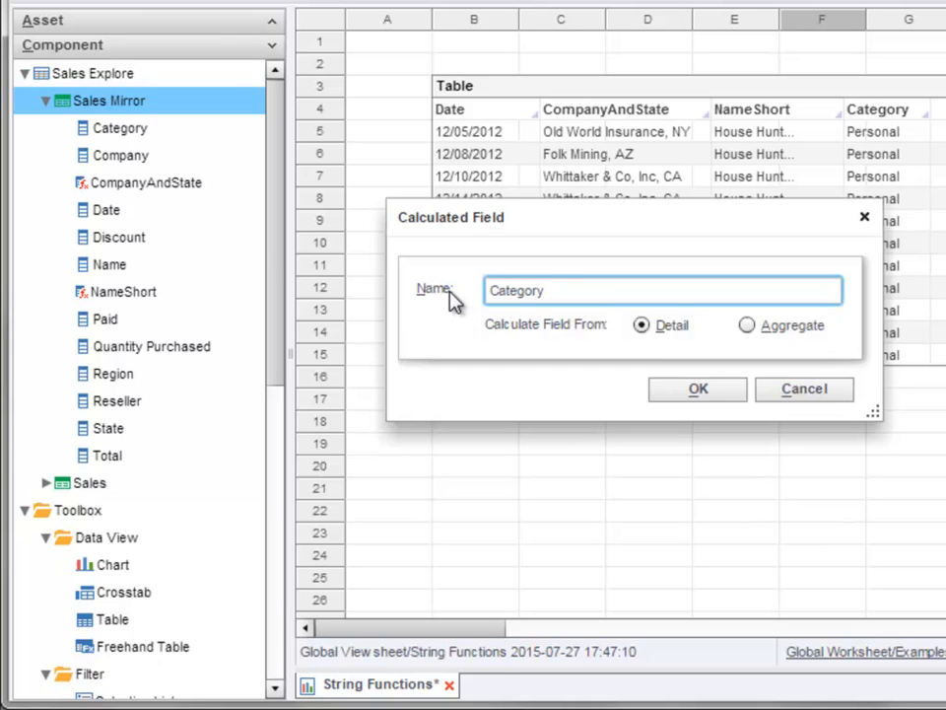
type("per")
left_click(665, 388)
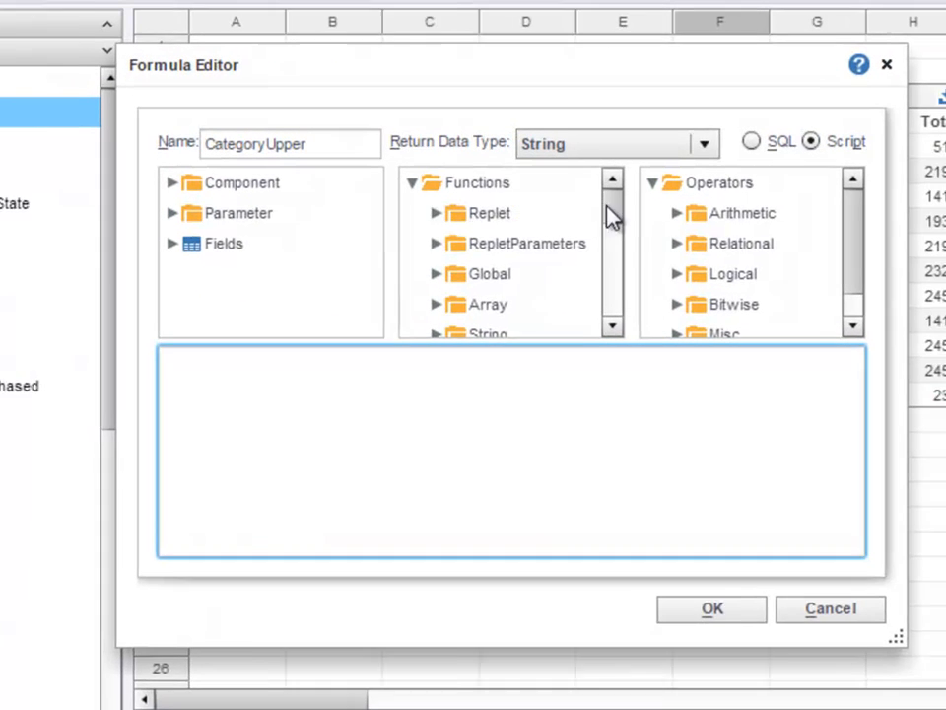
Step: Expand the String functions as far as toUpperCase() and insert the Category field into the CategoryUpper formula
left_click(727, 185)
left_click_drag(583, 222, 580, 253)
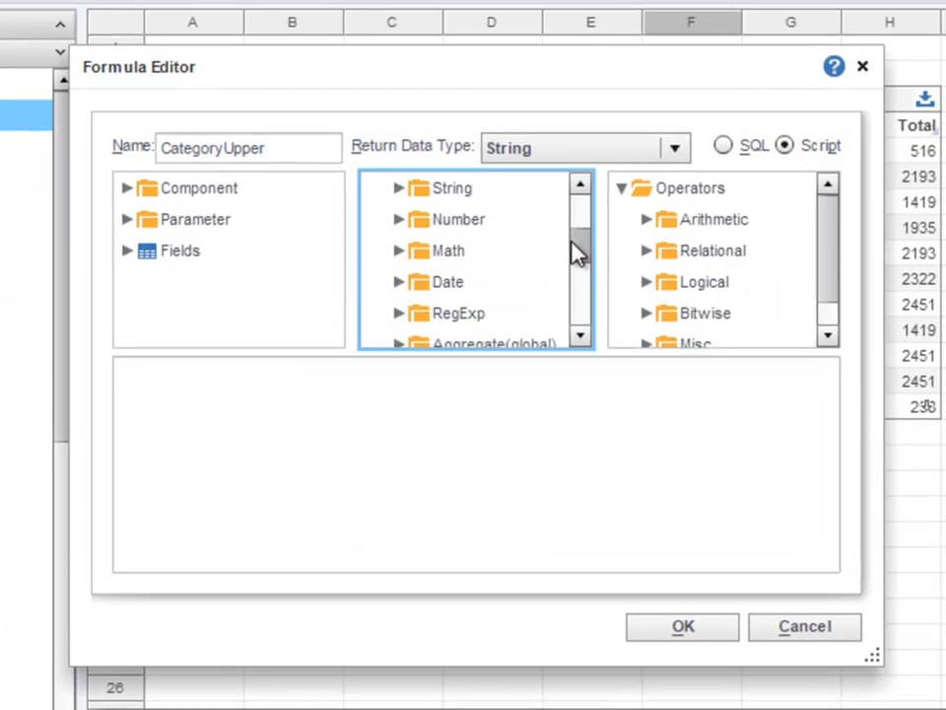
left_click(399, 187)
left_click(582, 314)
left_click(581, 313)
left_click(581, 311)
left_click(582, 311)
left_click(586, 285)
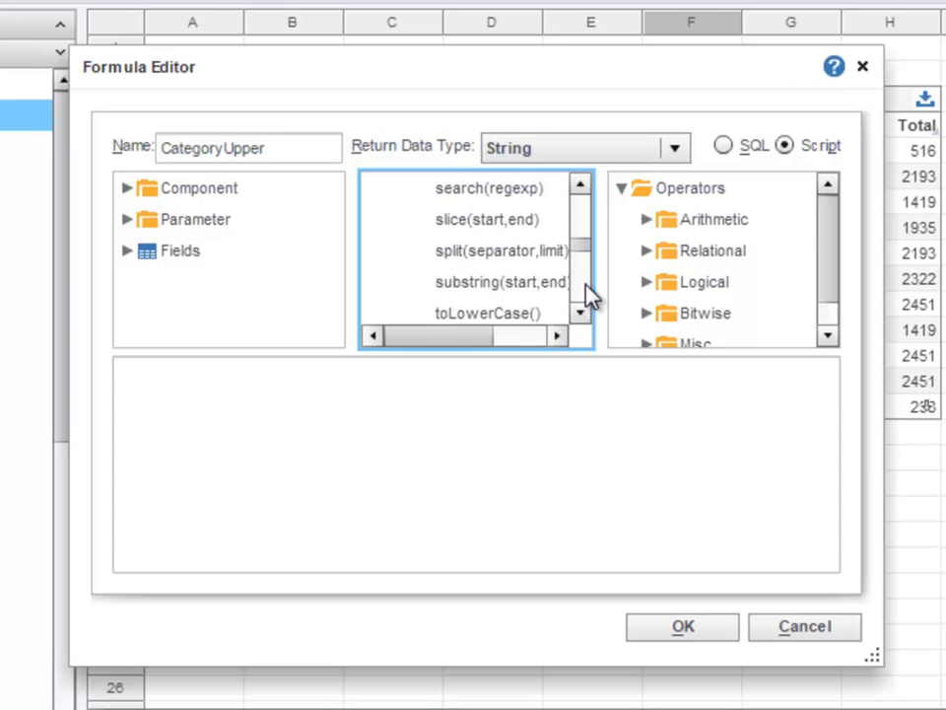
left_click(586, 284)
left_click(127, 252)
left_click(336, 228)
mouse_move(336, 228)
left_mouse_down()
mouse_move(336, 262)
mouse_move(325, 228)
left_mouse_up()
double_click(270, 253)
Step: Append .toUpperCase() to the Category field in the formula and accept it
type(".")
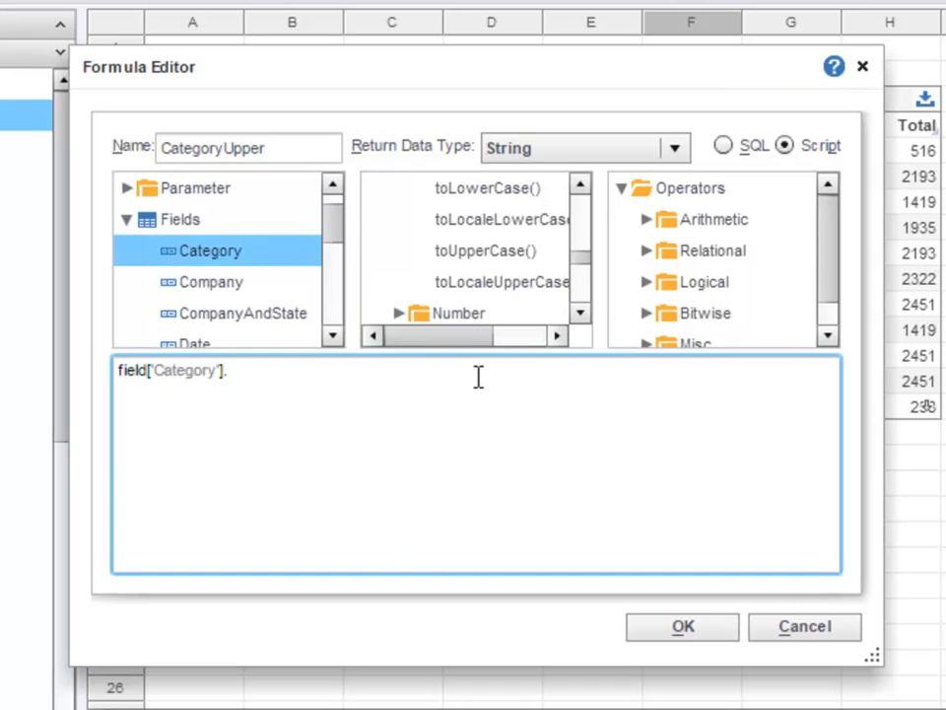
double_click(485, 250)
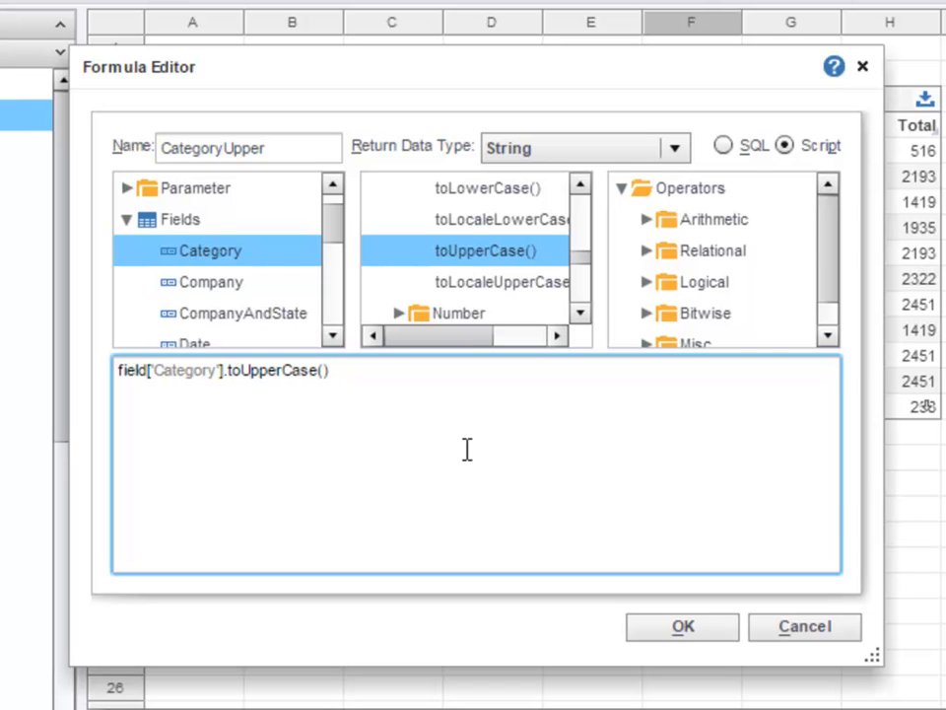
left_click(734, 627)
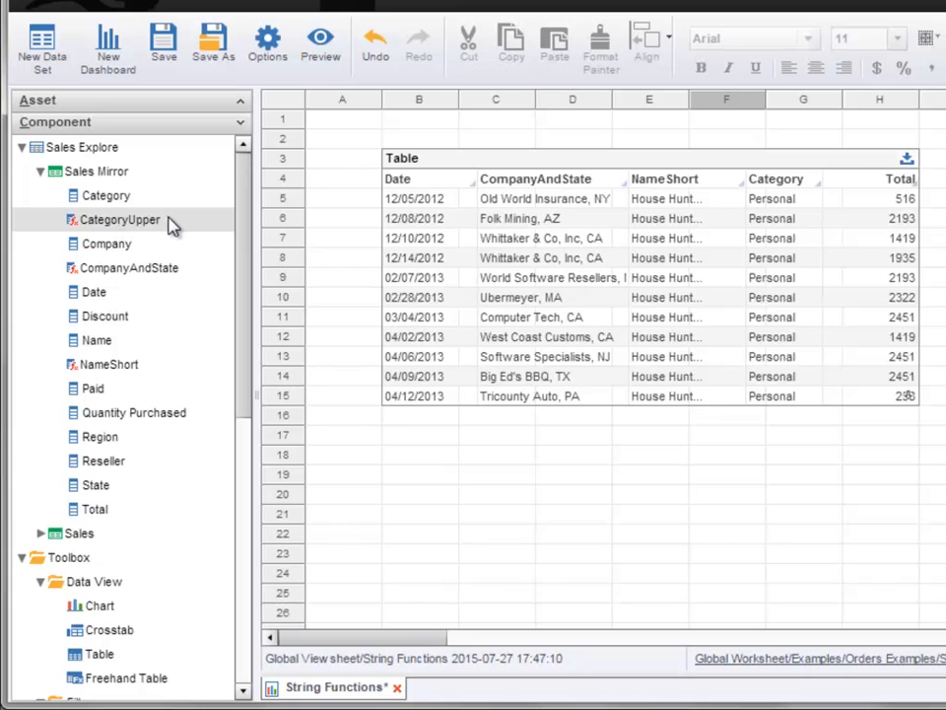
Step: Replace the table's Category column with the CategoryUpper field
left_click_drag(176, 225, 771, 205)
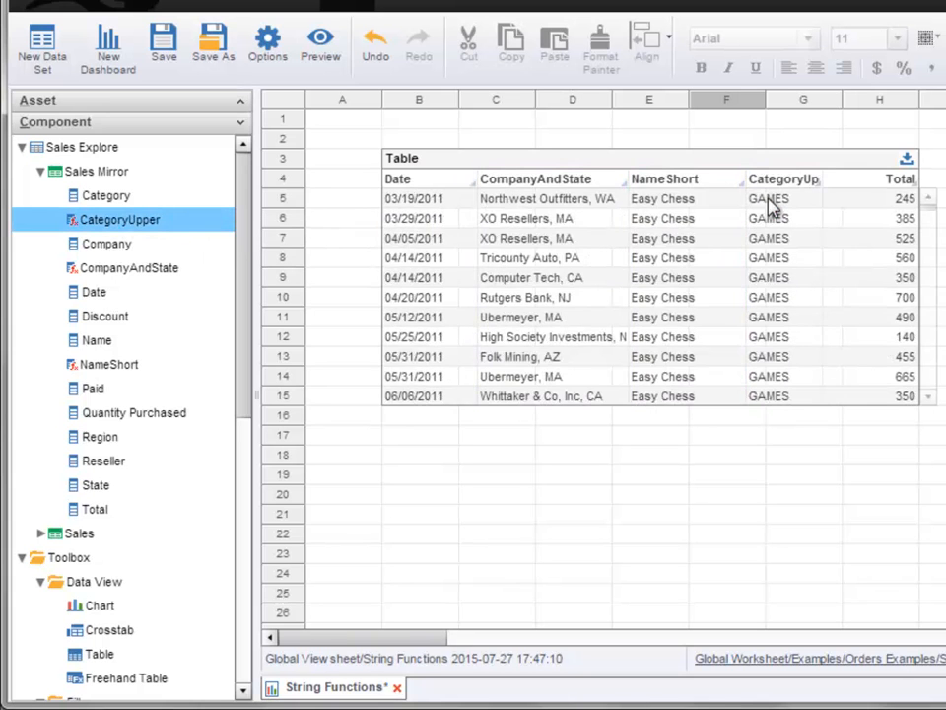
left_click(496, 454)
Step: Open the CategoryUpper formula for editing and look through the available String functions
right_click(197, 227)
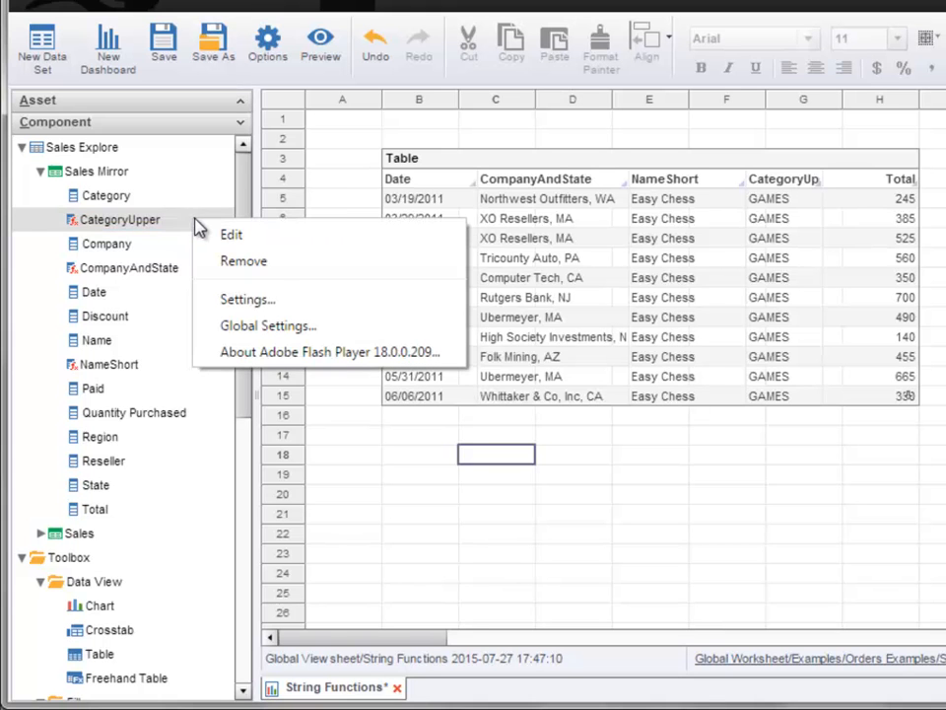
left_click(263, 239)
scroll(641, 330, "down", 5)
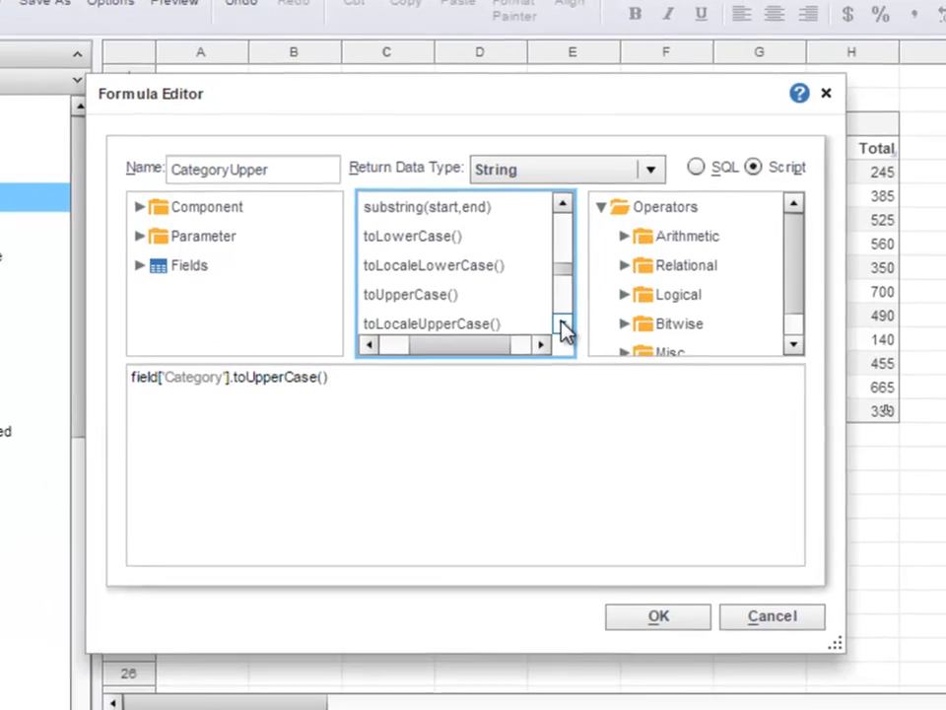